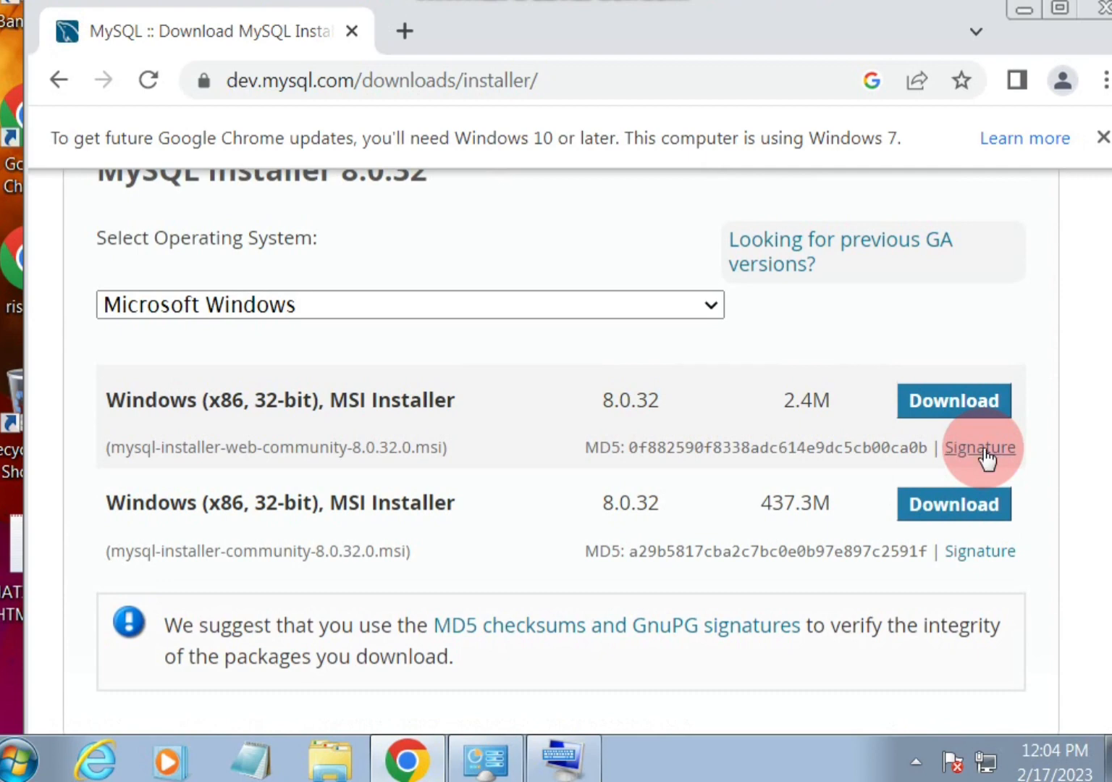
Step: Open the archived releases of MySQL Installer from the MySQL Community Downloads page
click(671, 304)
scroll(671, 304, up, 3)
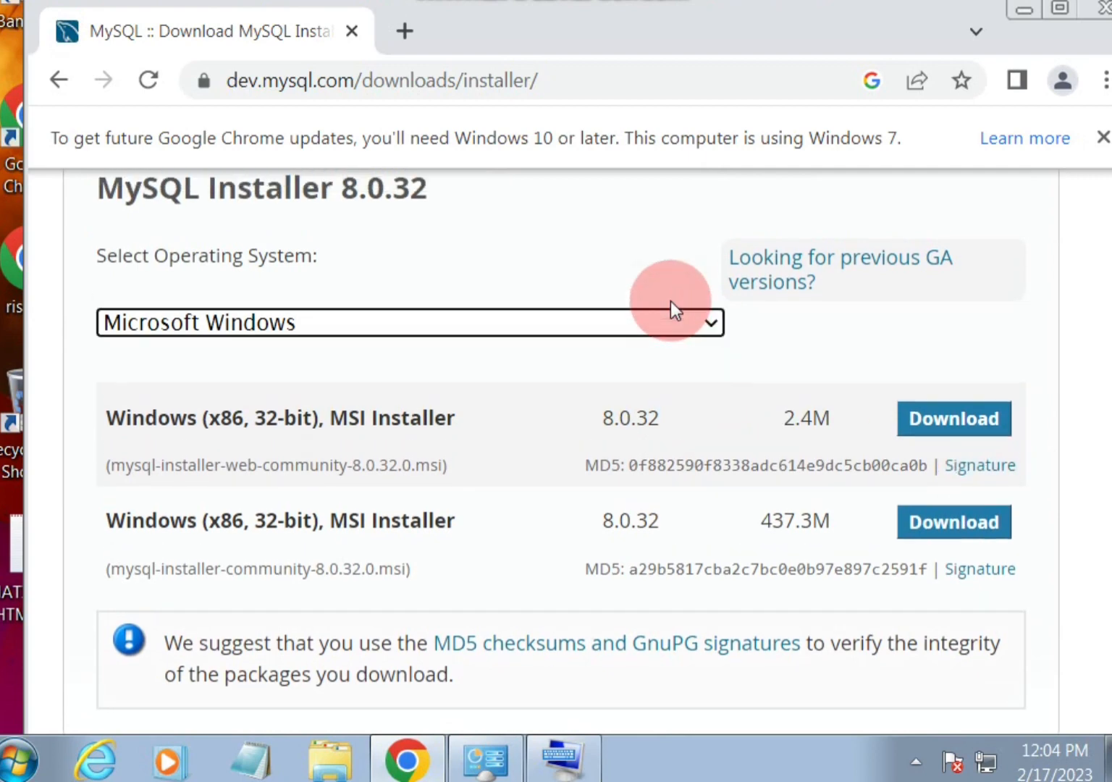
scroll(670, 305, down, 4)
scroll(671, 304, up, 5)
scroll(652, 333, up, 2)
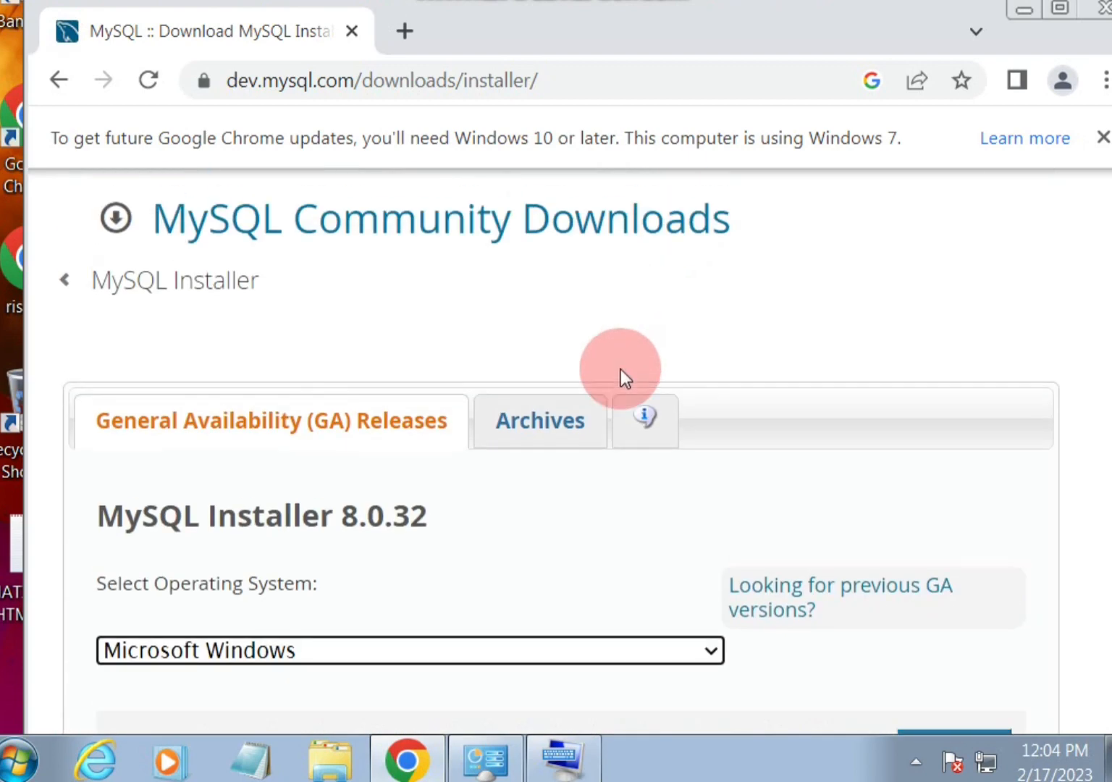
click(579, 415)
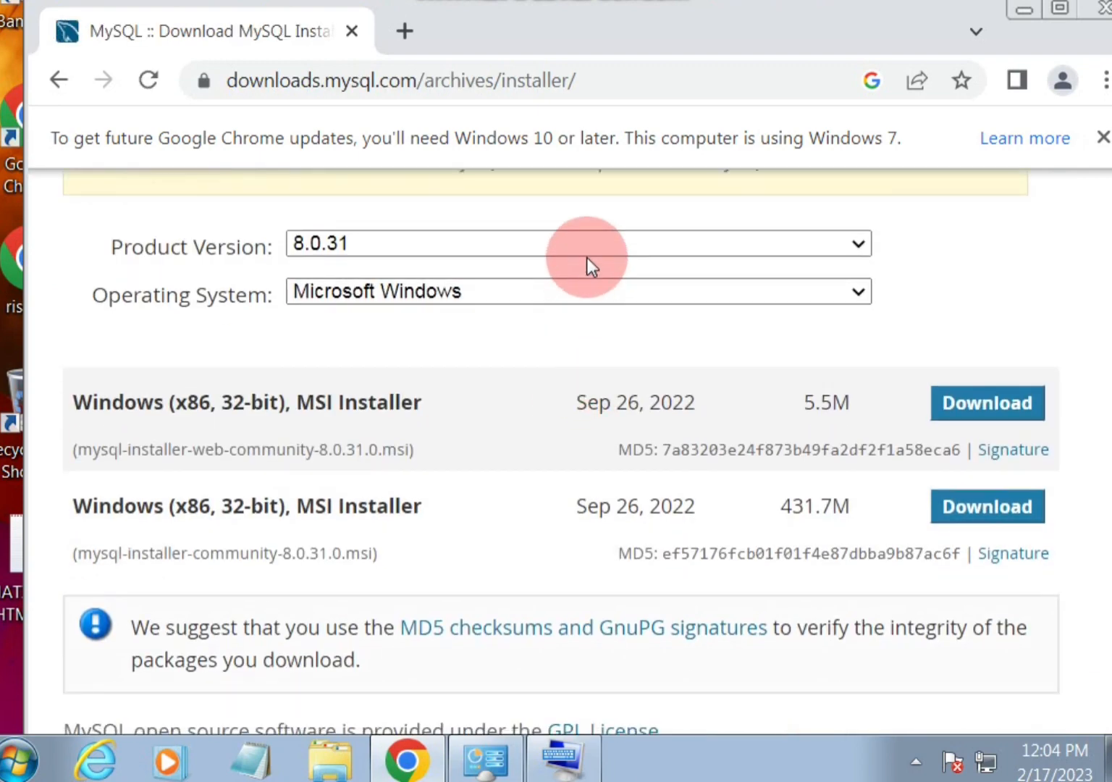
Step: Set the archived installer's product version to 5.6.35
click(587, 255)
scroll(576, 398, down, 10)
scroll(575, 398, down, 2)
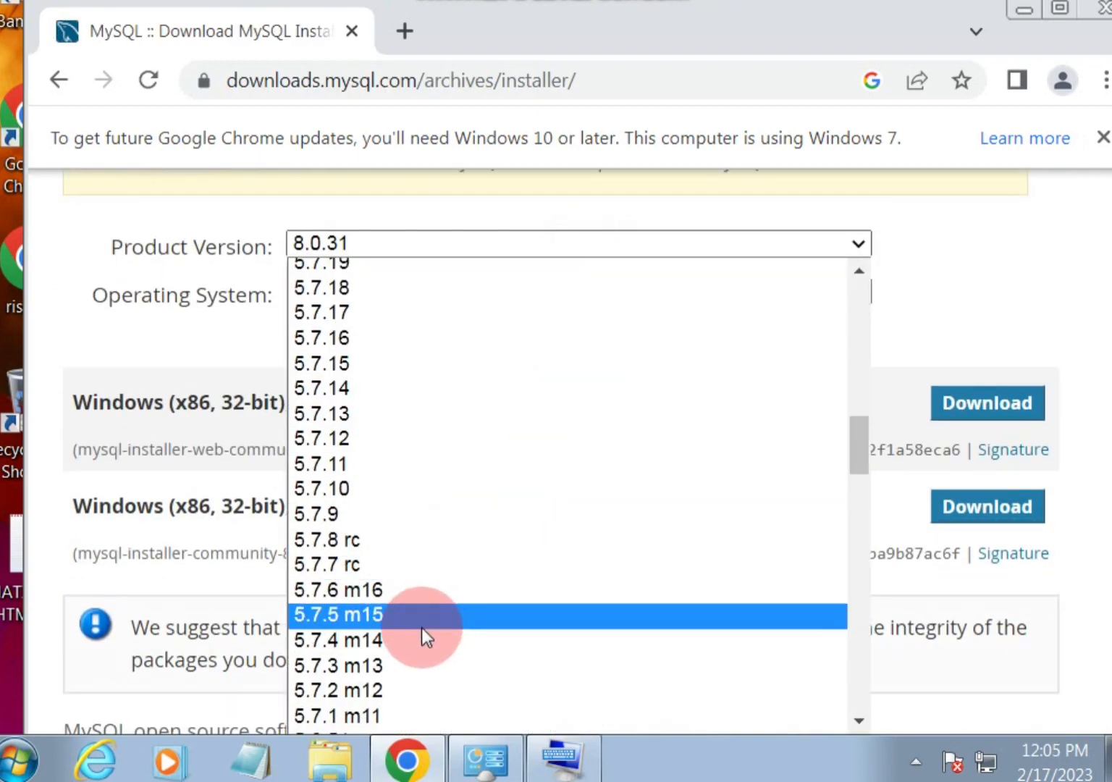
scroll(421, 627, down, 10)
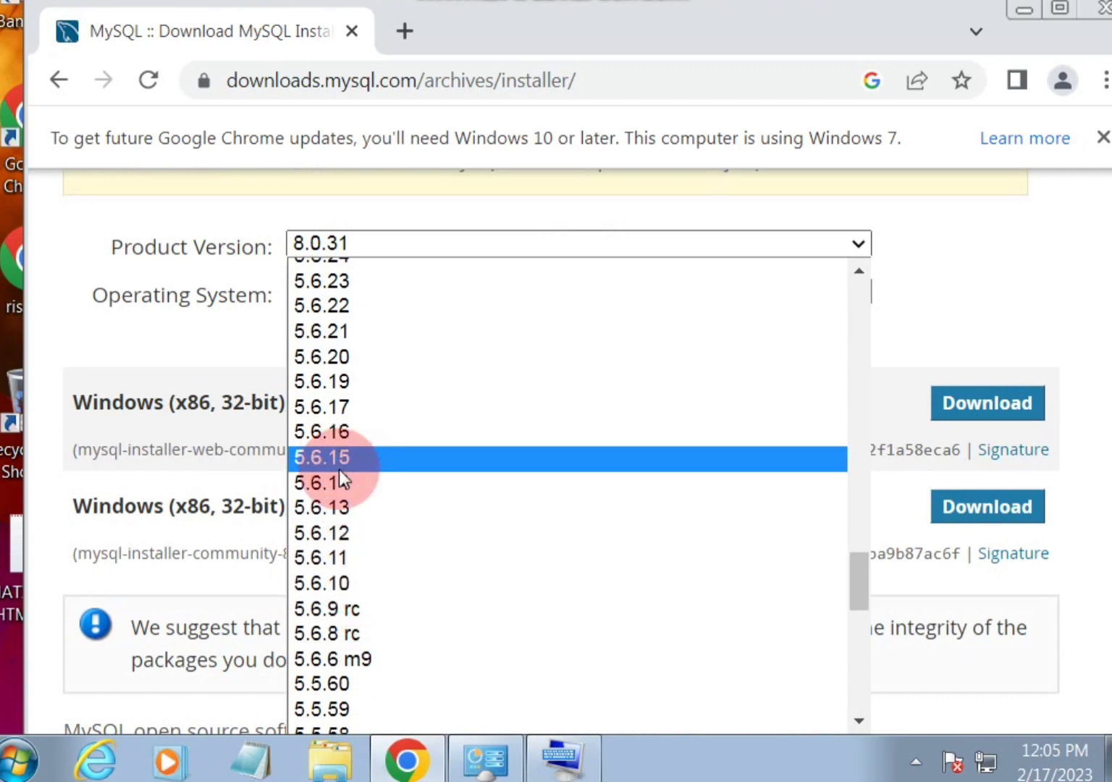
scroll(326, 341, up, 3)
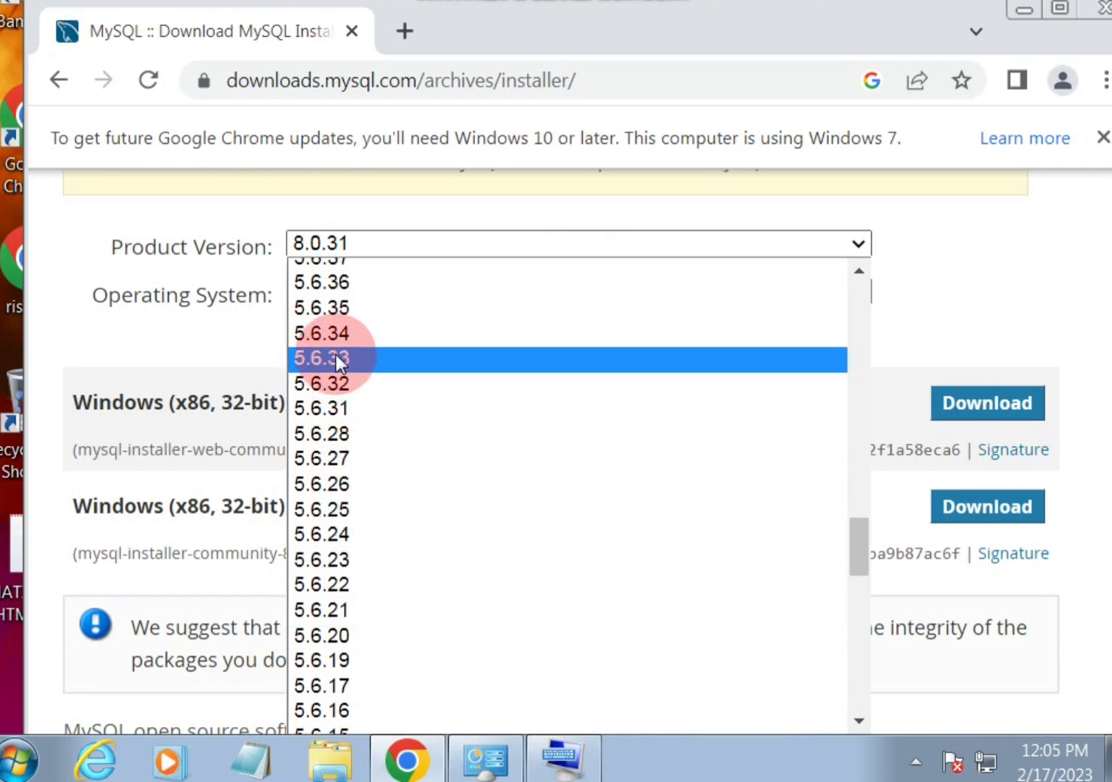
click(337, 312)
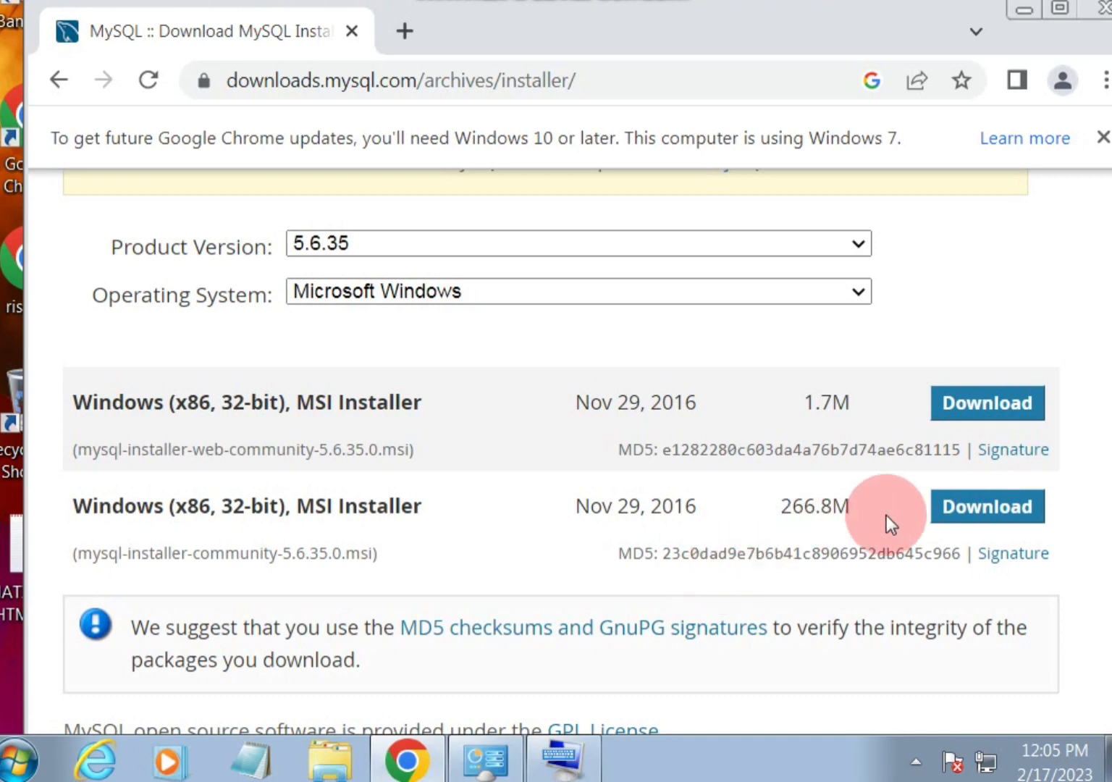
Step: Download the 1.7M MSI installer mysql-installer-web-community-5.6.35.0.msi and run it, accepting the security warning
click(974, 417)
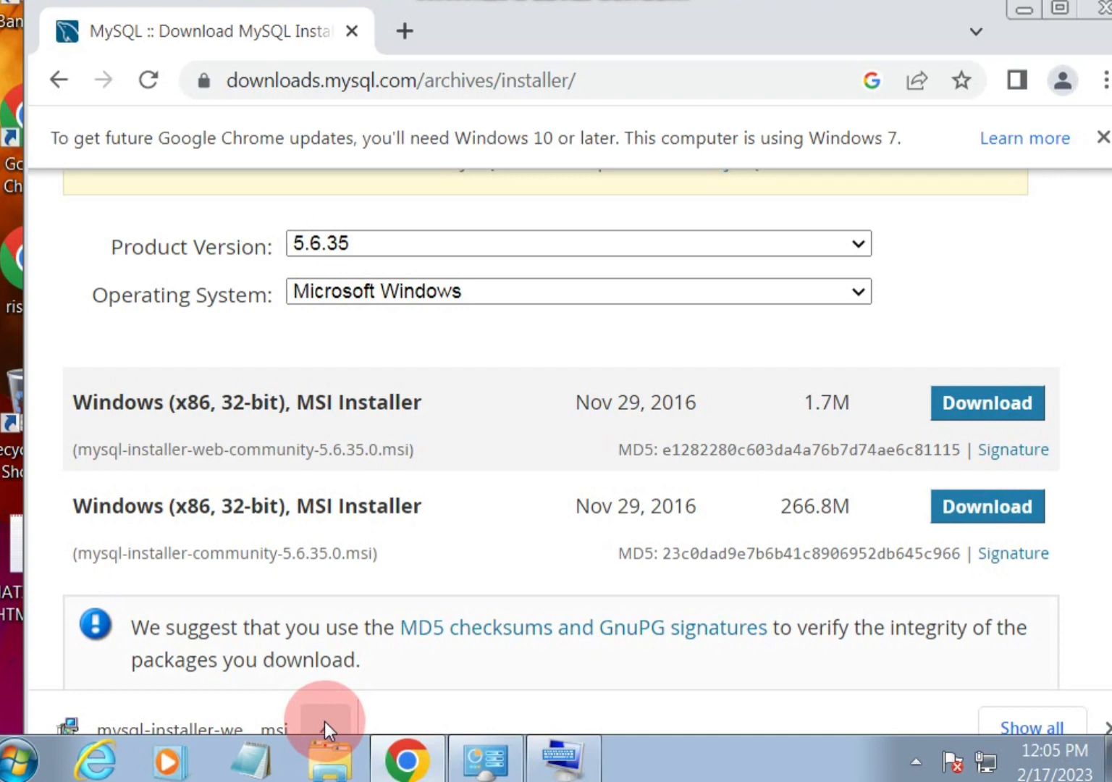
click(324, 721)
click(370, 554)
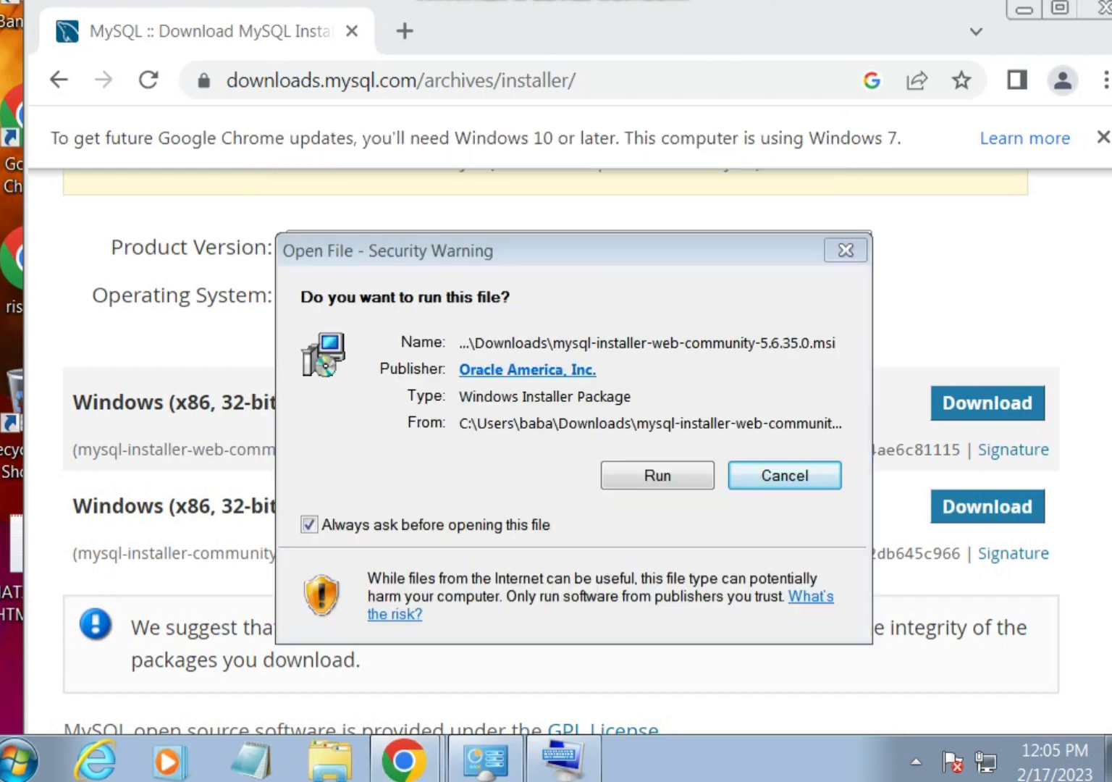
click(653, 478)
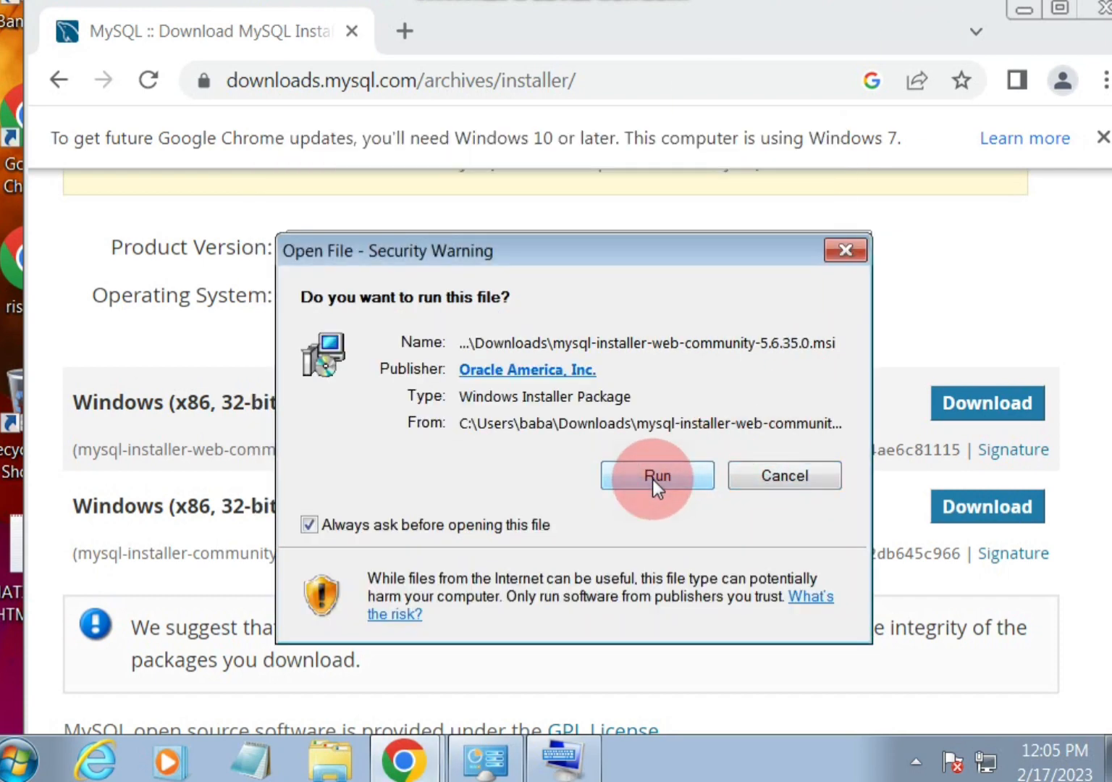
click(654, 474)
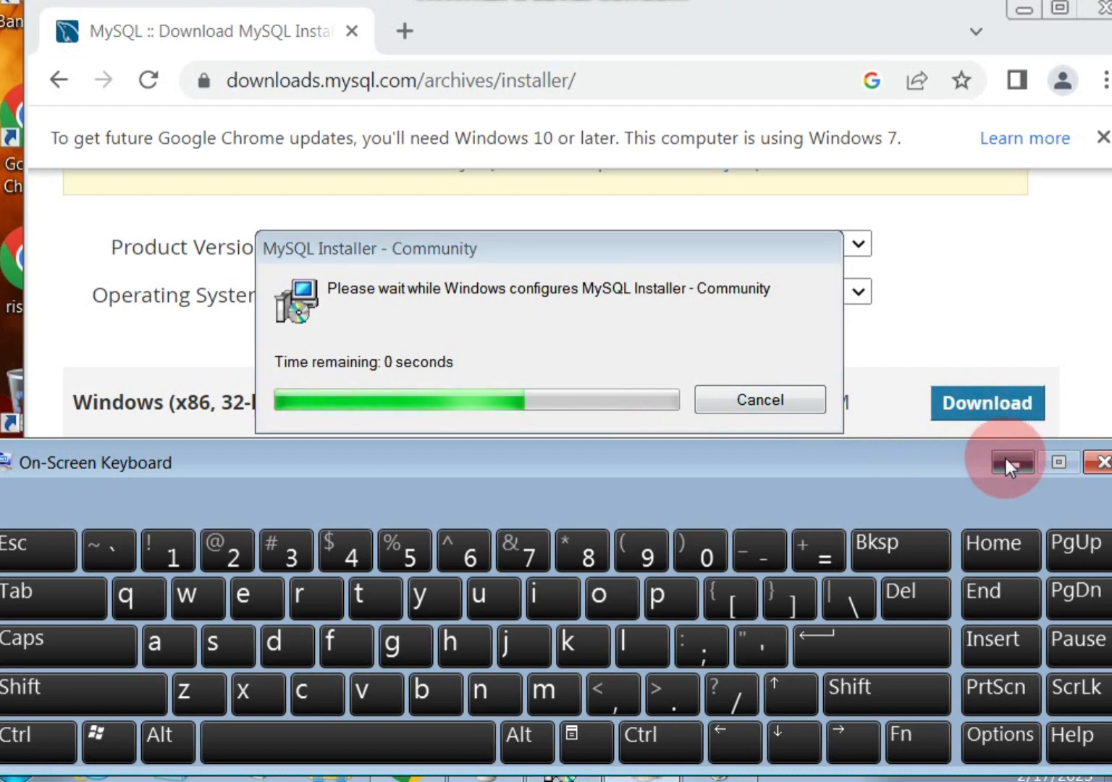
Step: Bring up the installer's pending permission request and minimize the On-Screen Keyboard
click(1009, 463)
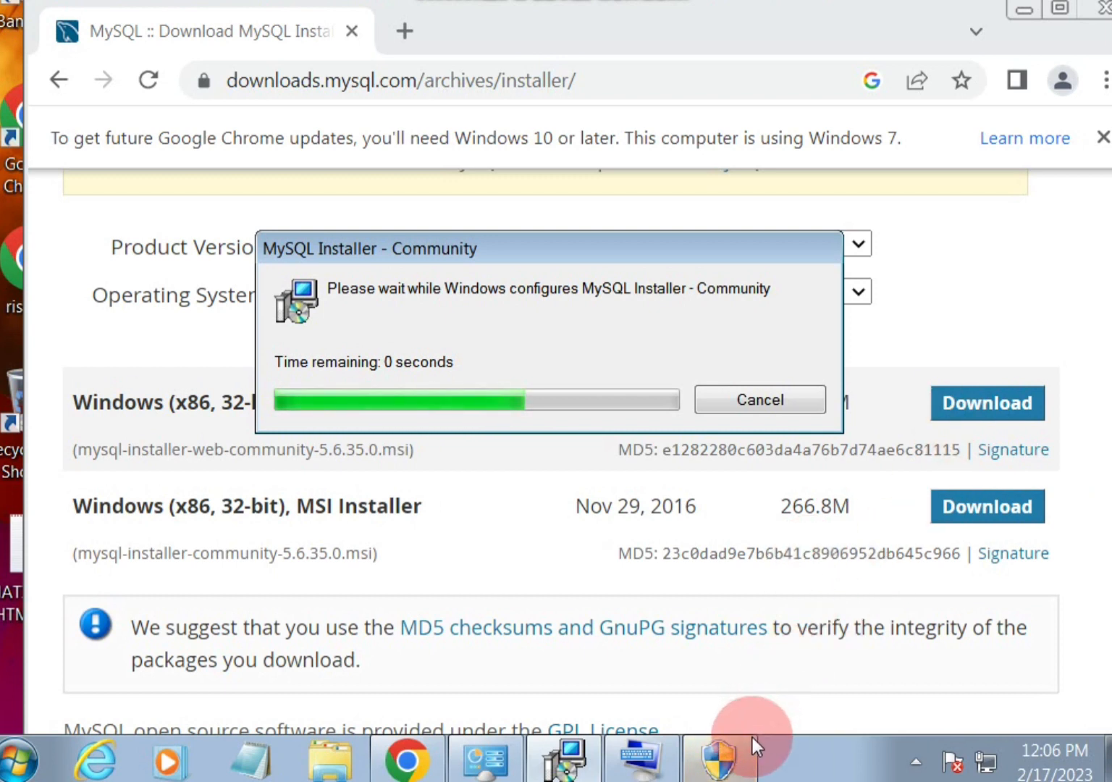
click(743, 754)
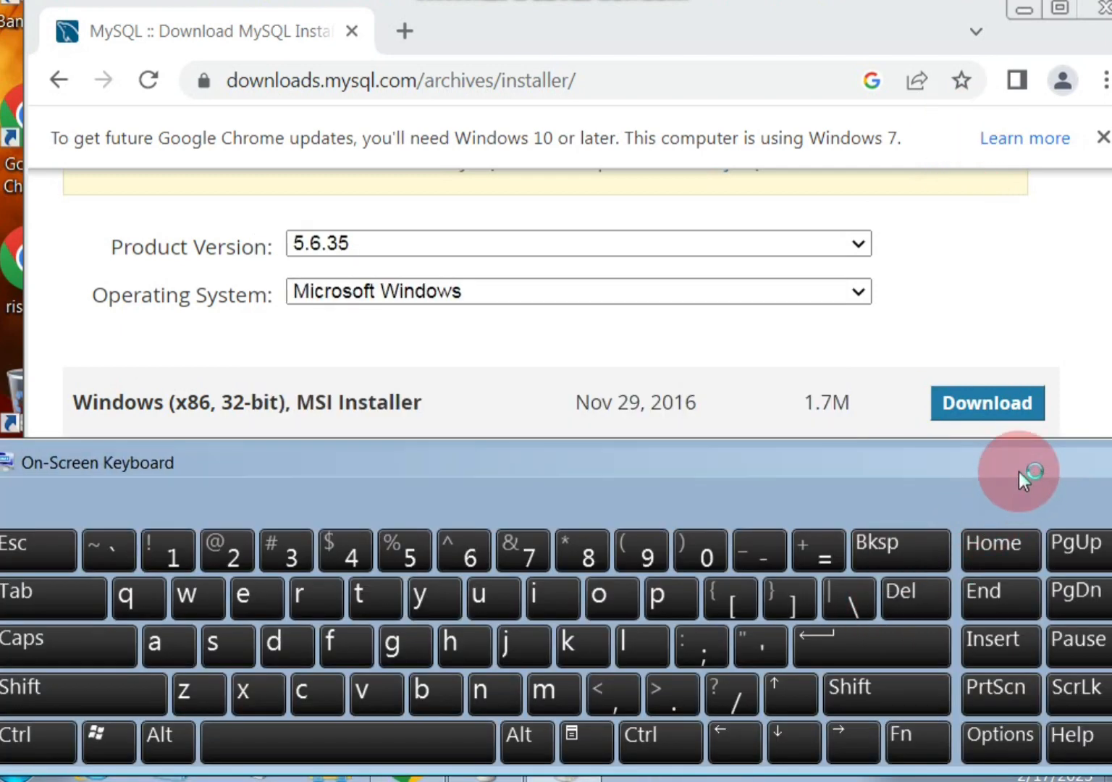
click(1014, 466)
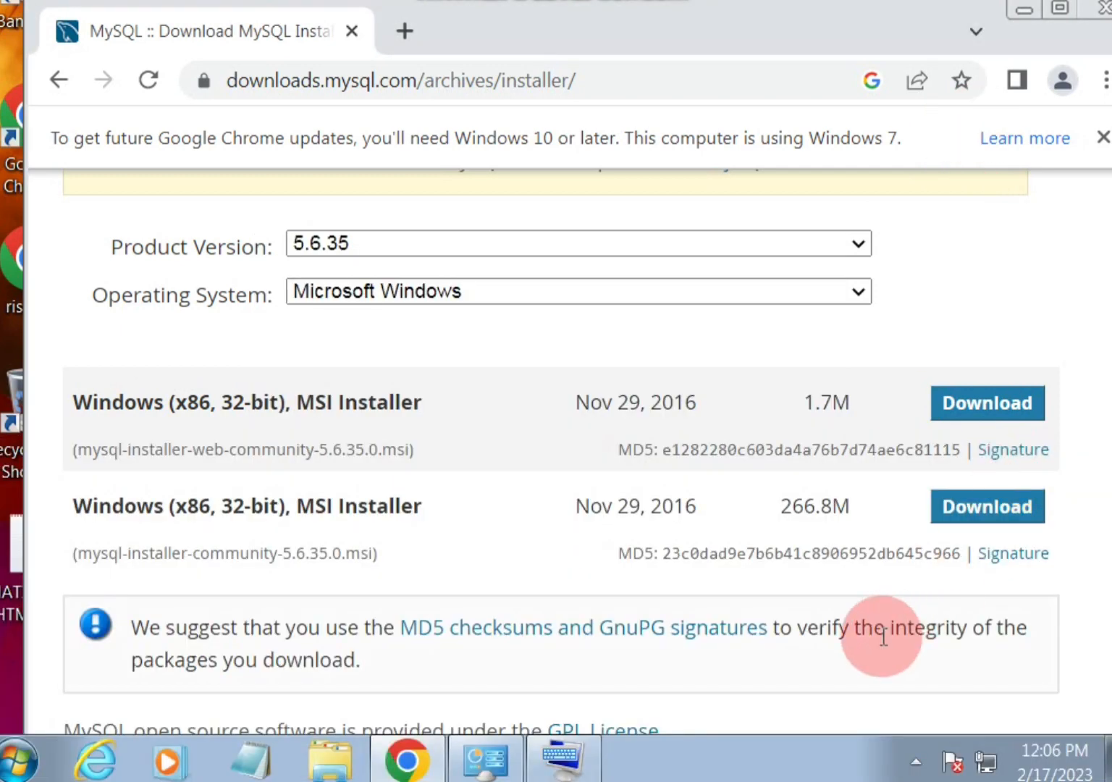
Step: Minimize the browser window and agree to apply the required MySQL Installer upgrade
mouse_move(590, 756)
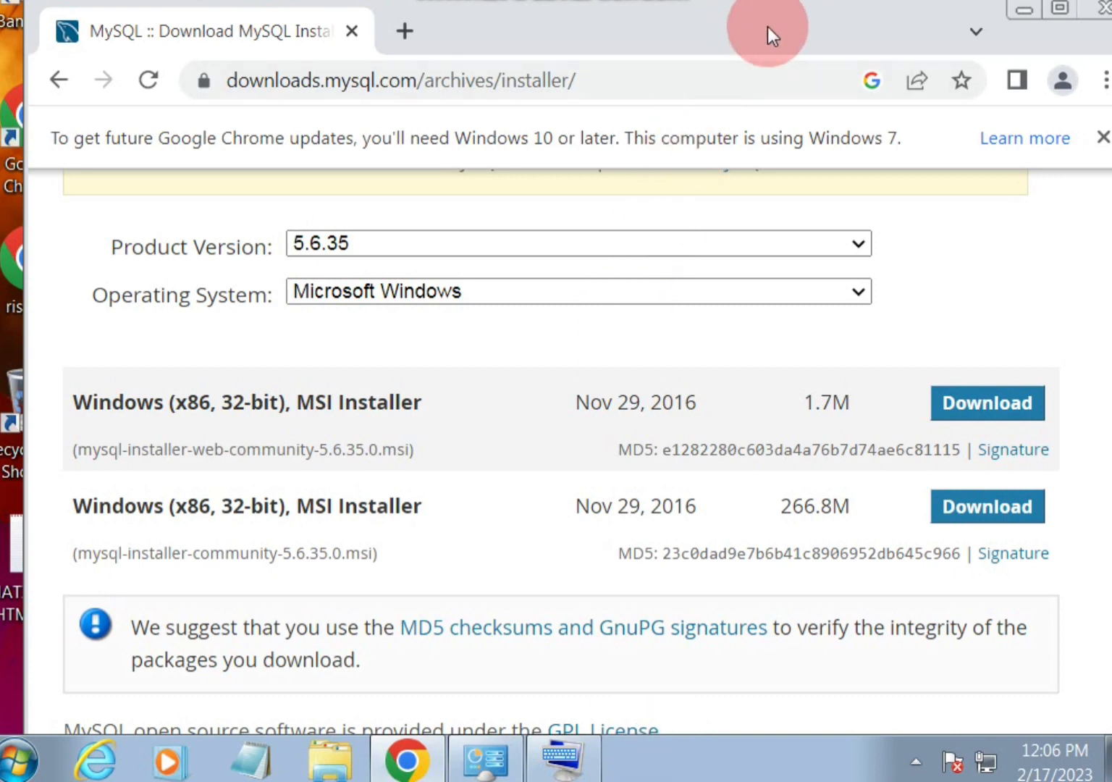
drag(818, 15, 790, 18)
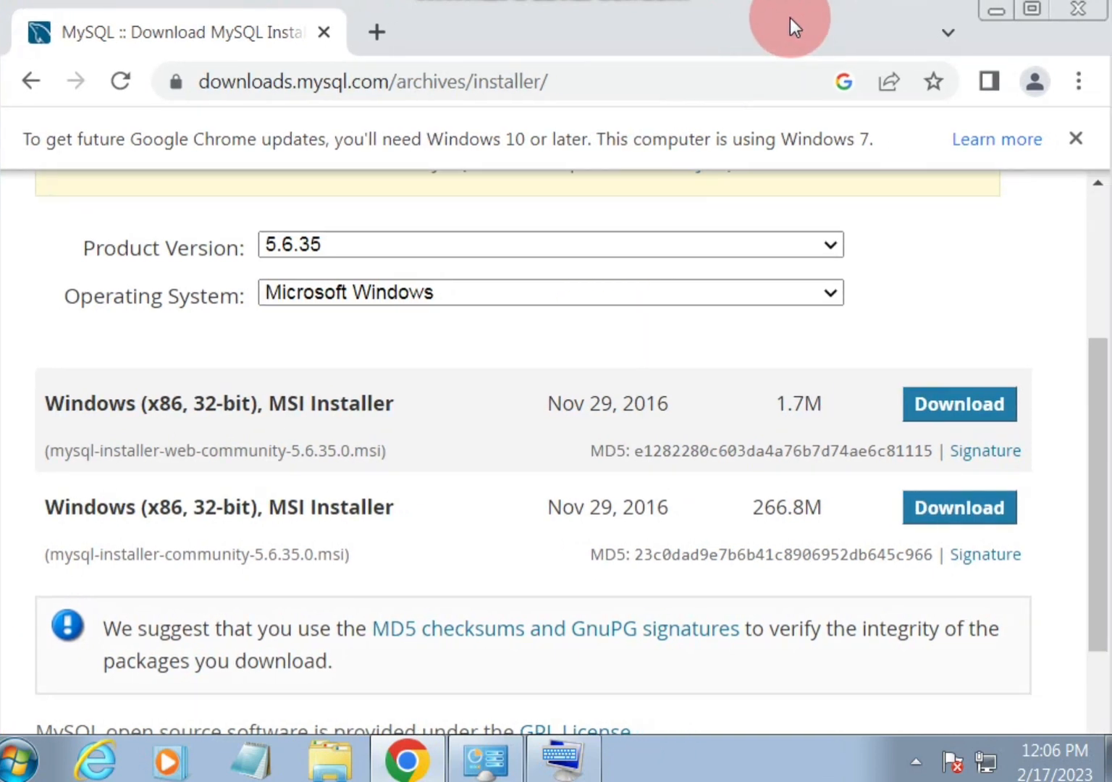
scroll(635, 658, down, 3)
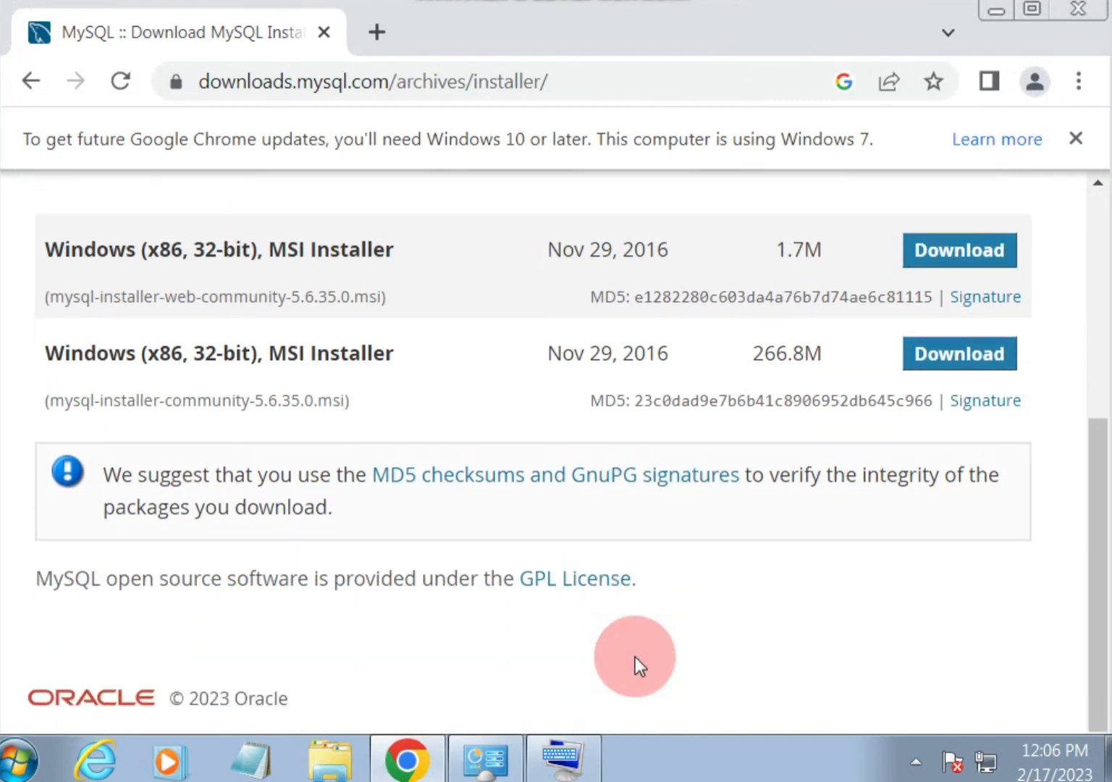
scroll(635, 658, up, 6)
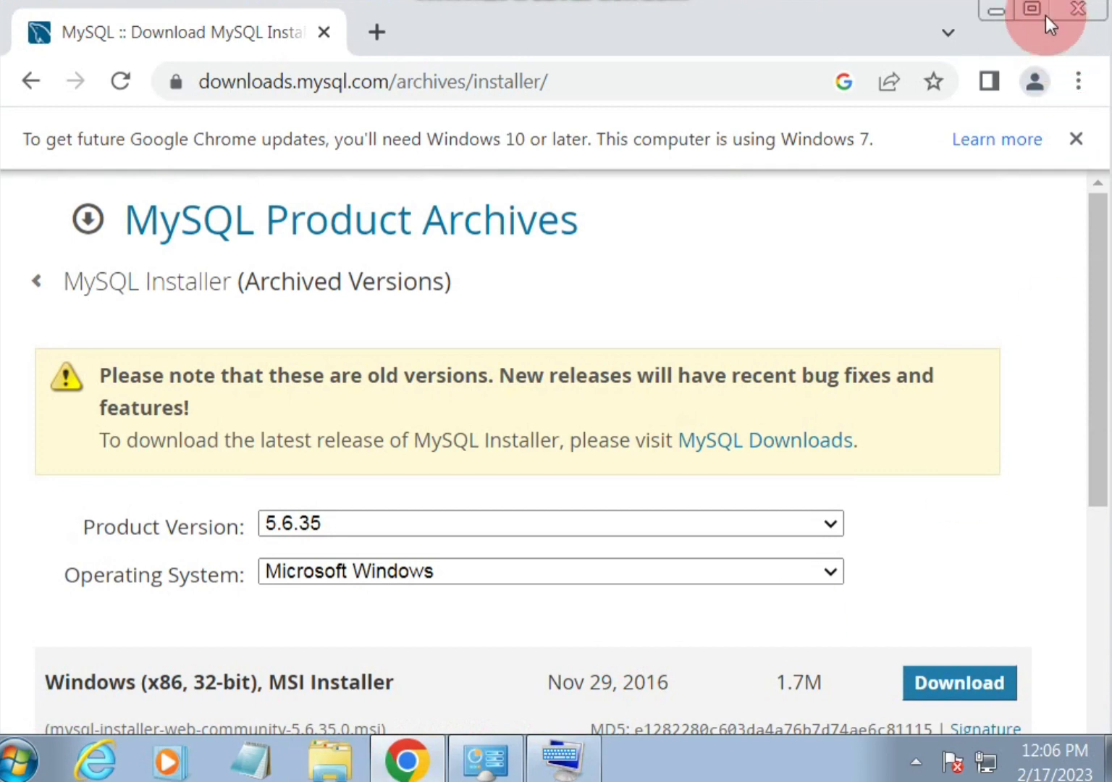
click(1001, 17)
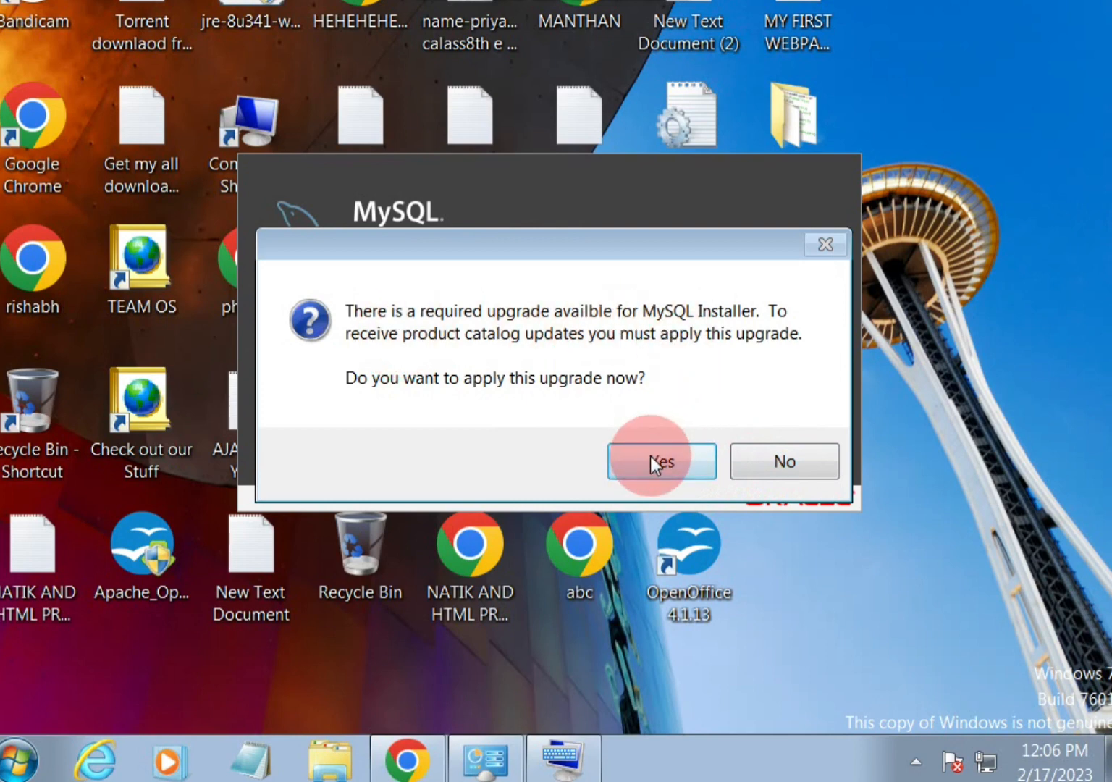
click(650, 459)
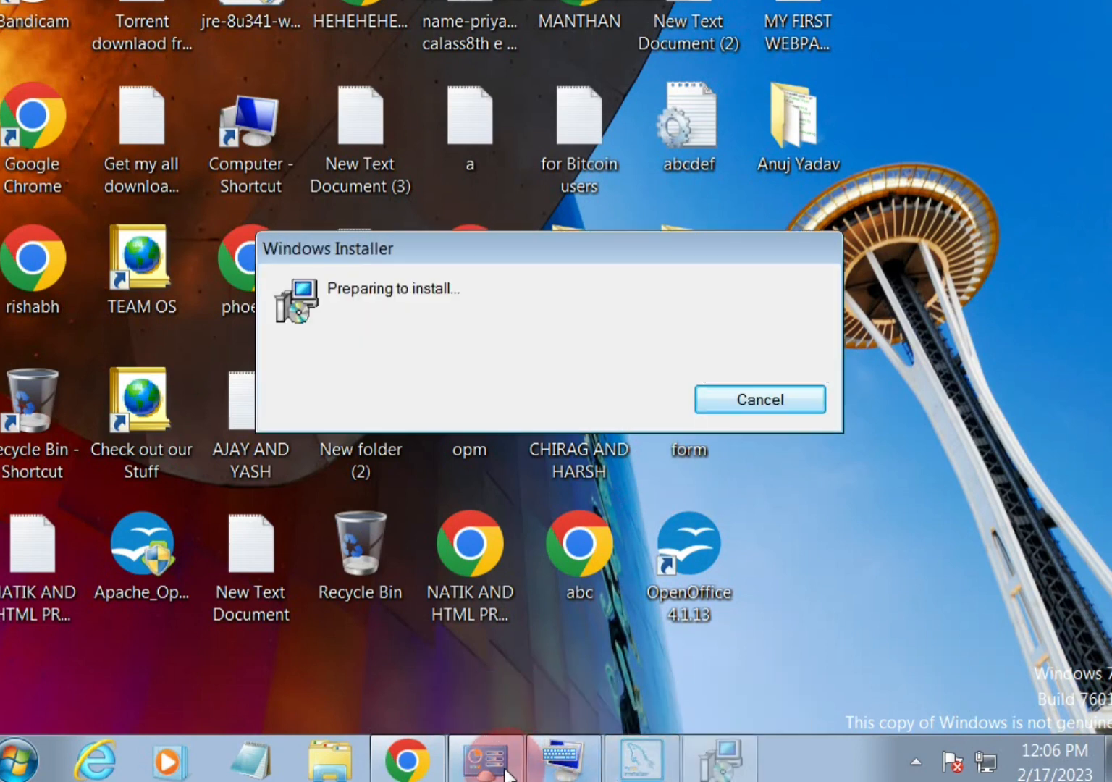
Step: Bring the MySQL Installer to the front and proceed with the Custom setup type
click(416, 767)
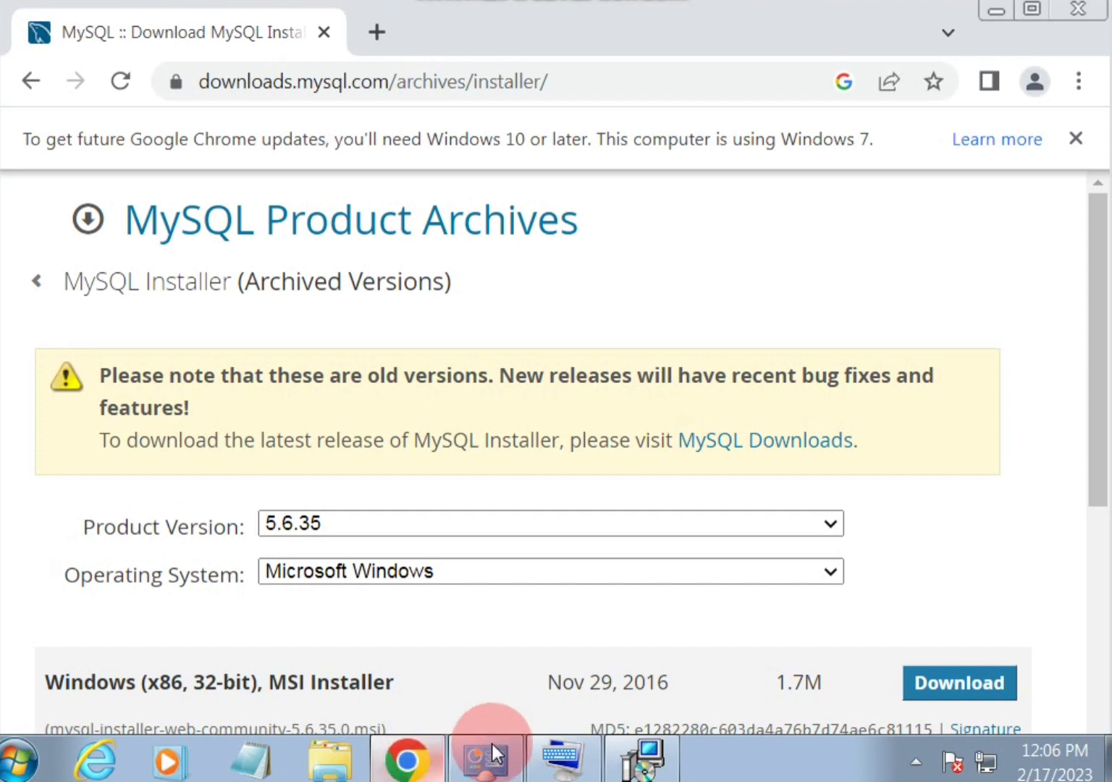
click(642, 761)
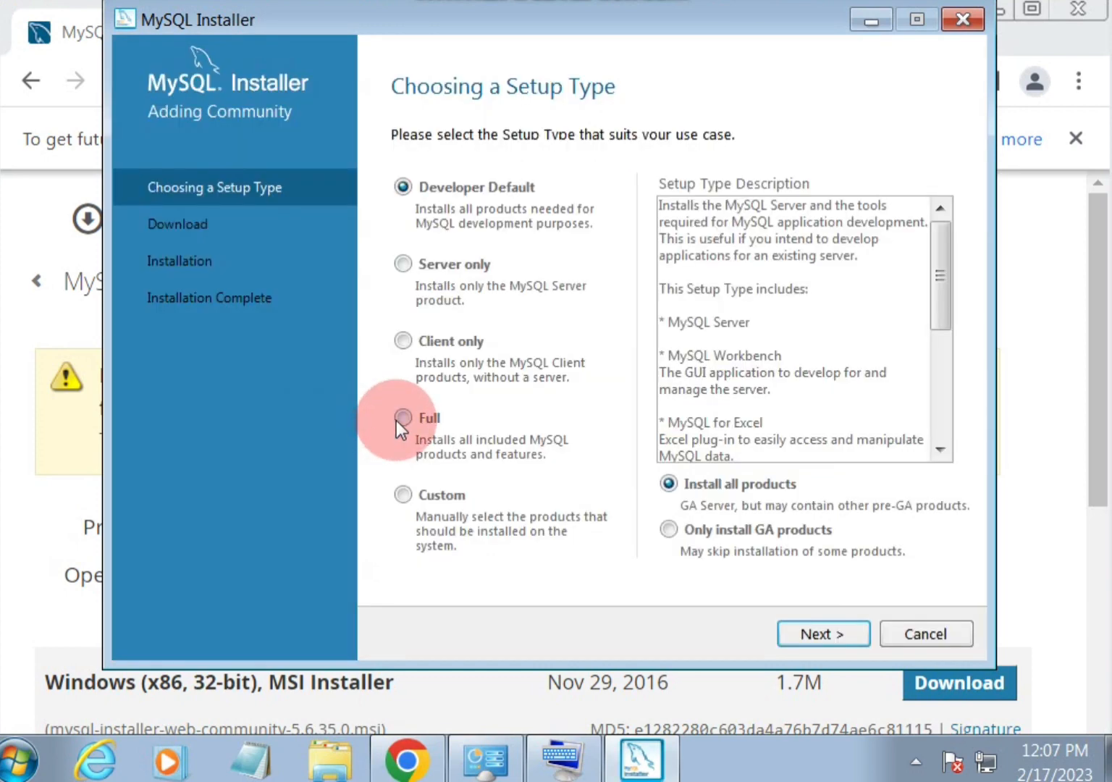
click(400, 493)
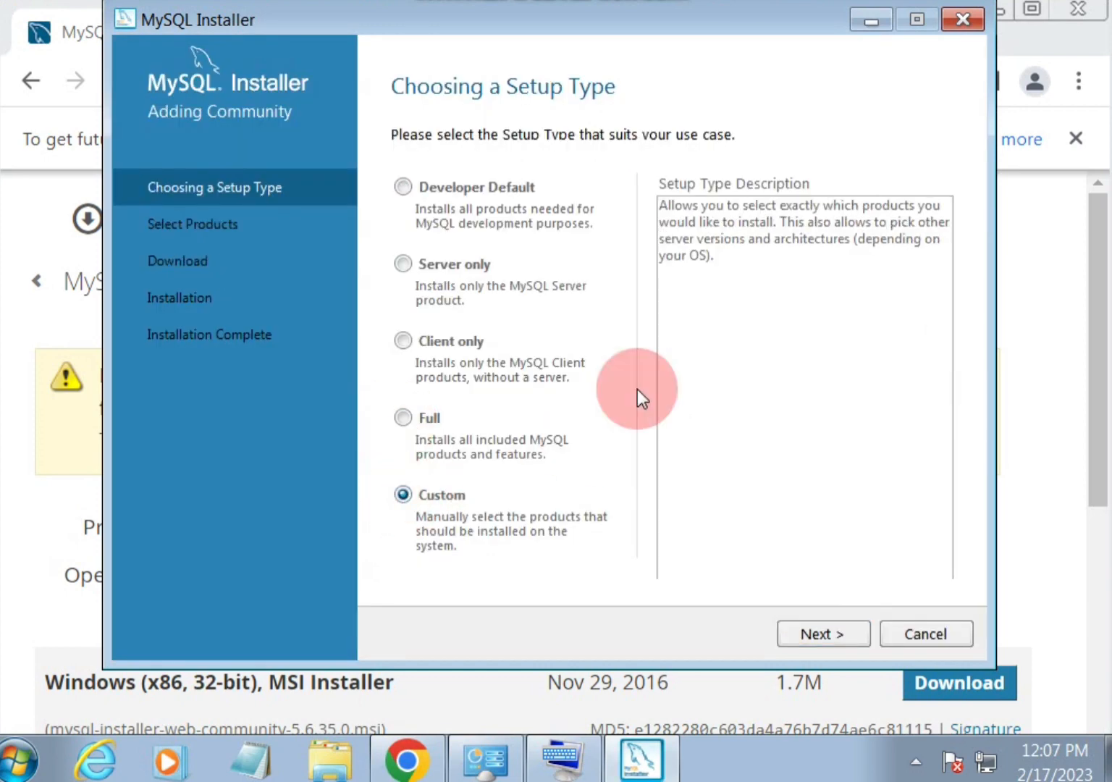
click(858, 637)
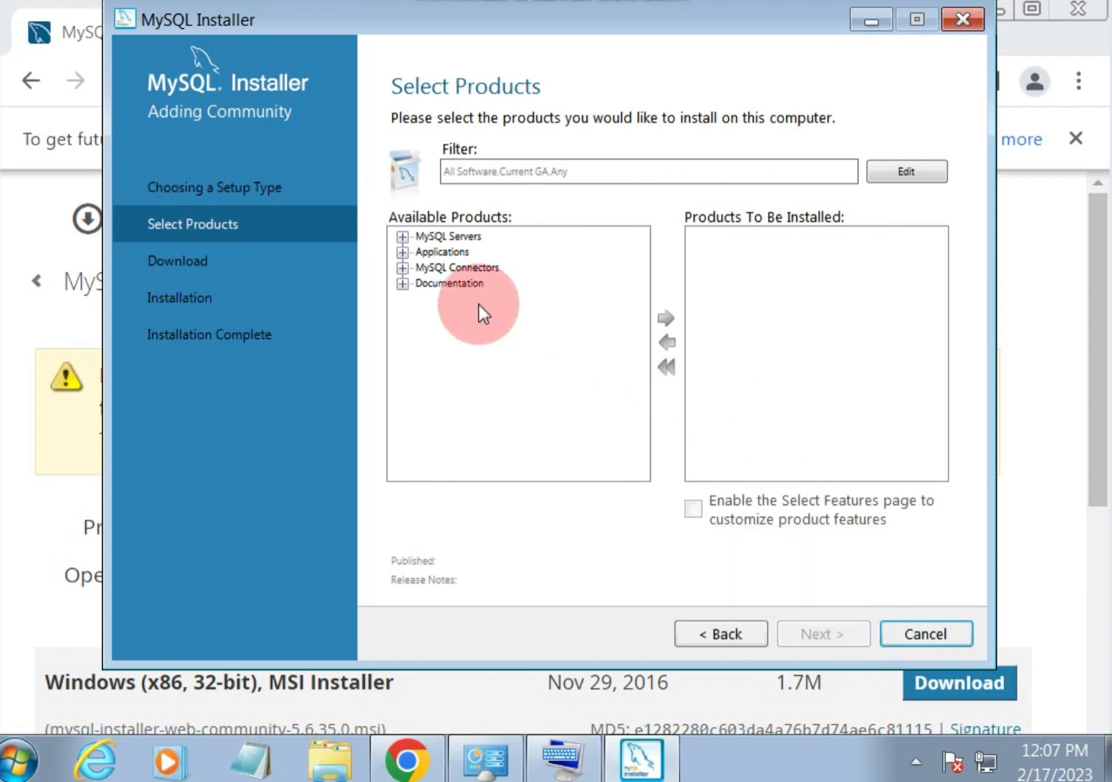
Step: Add MySQL Server 5.6.37 - X86 to the products to be installed and continue to the requirements check
click(403, 237)
click(424, 252)
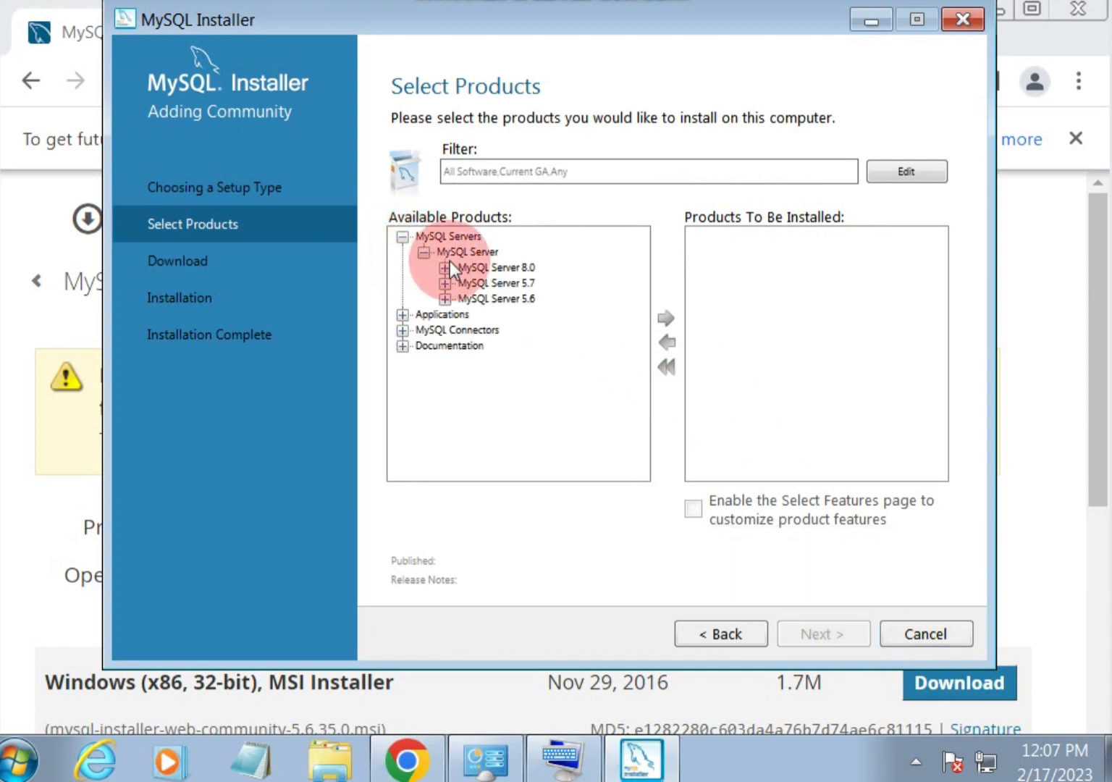
click(445, 299)
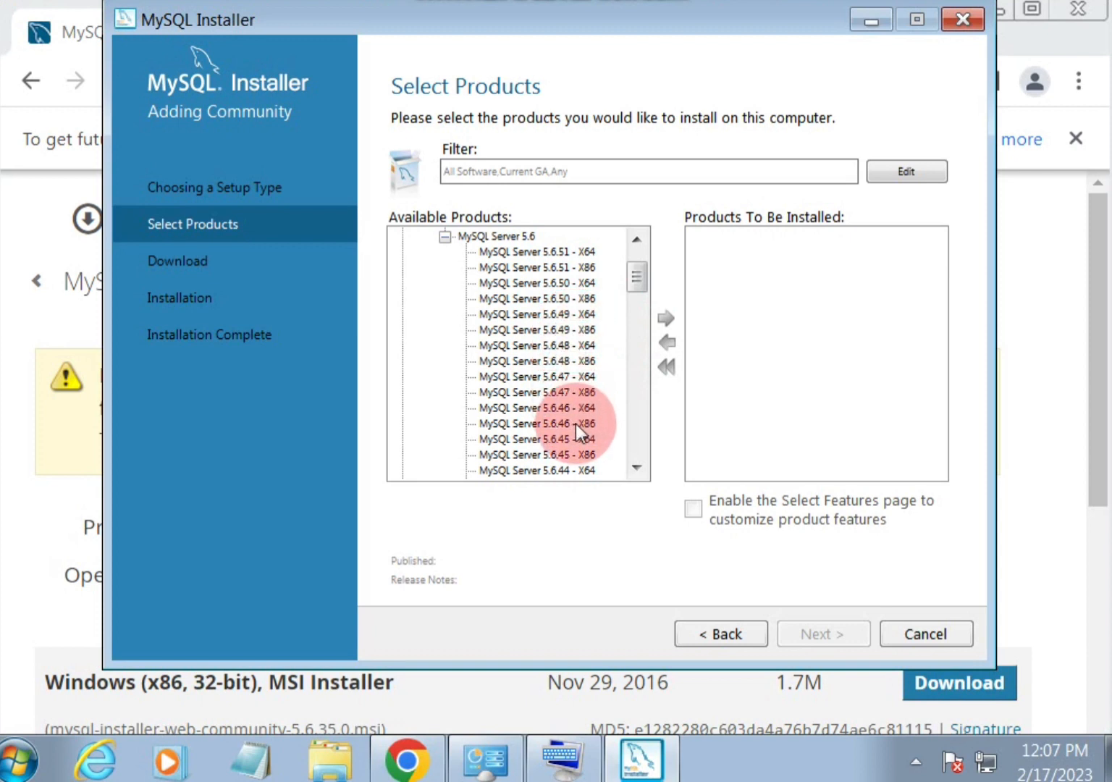
drag(636, 281, 637, 306)
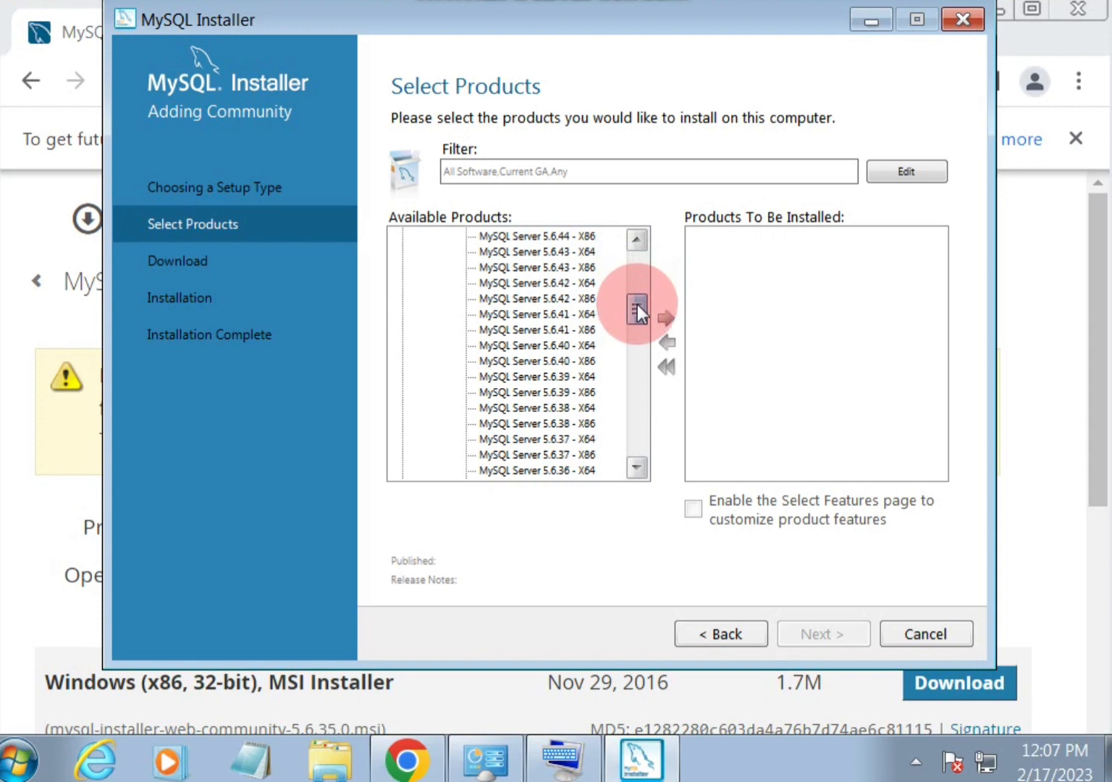
click(553, 456)
click(667, 320)
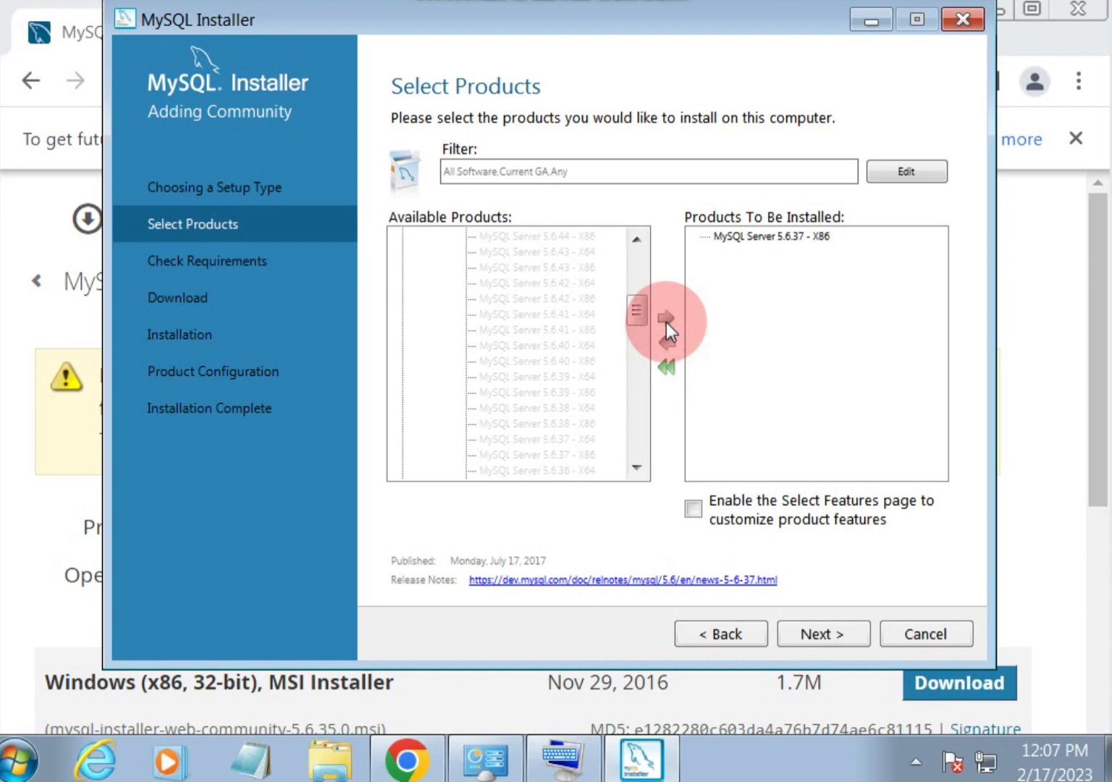
click(762, 236)
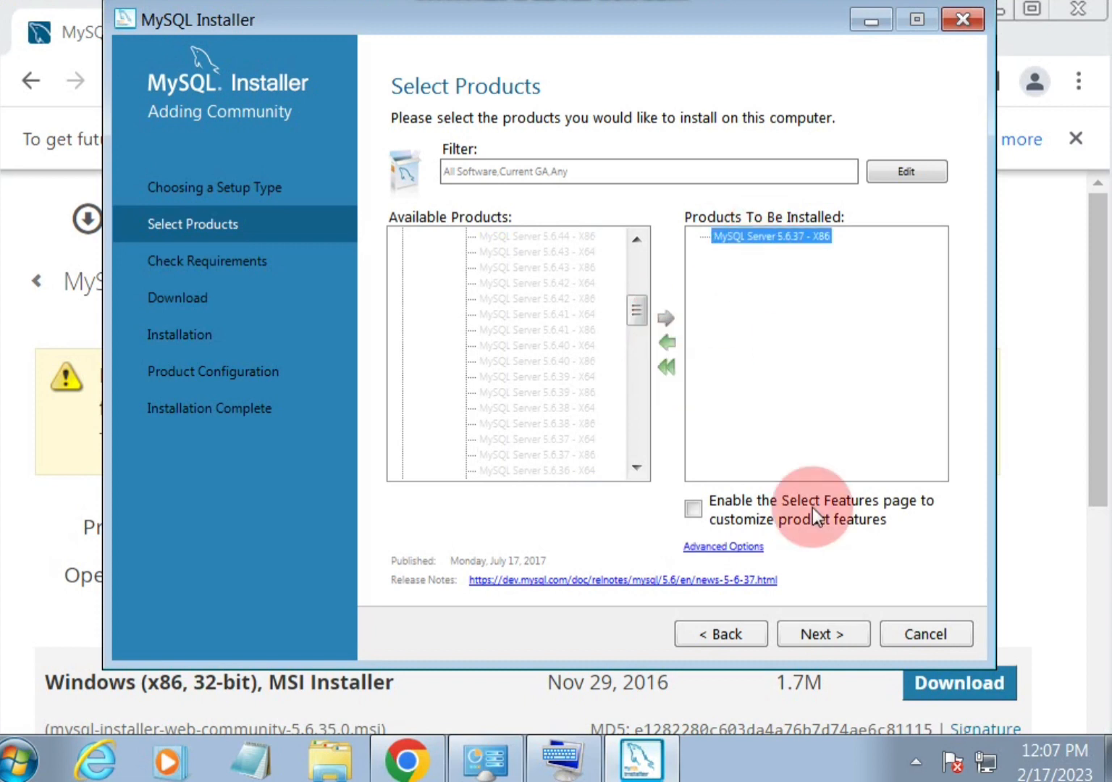
click(813, 630)
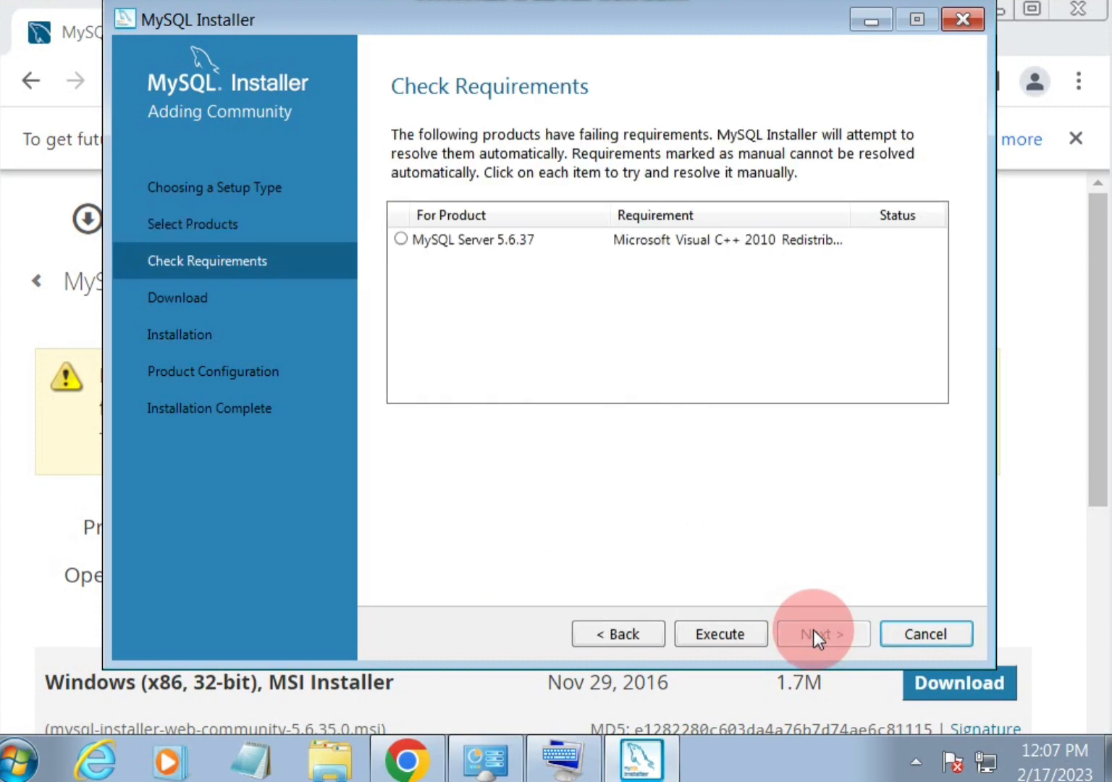
Step: Install the required Microsoft Visual C++ 2010 x86 Redistributable, accepting its license terms and agreeing to send setup information to Microsoft
click(399, 241)
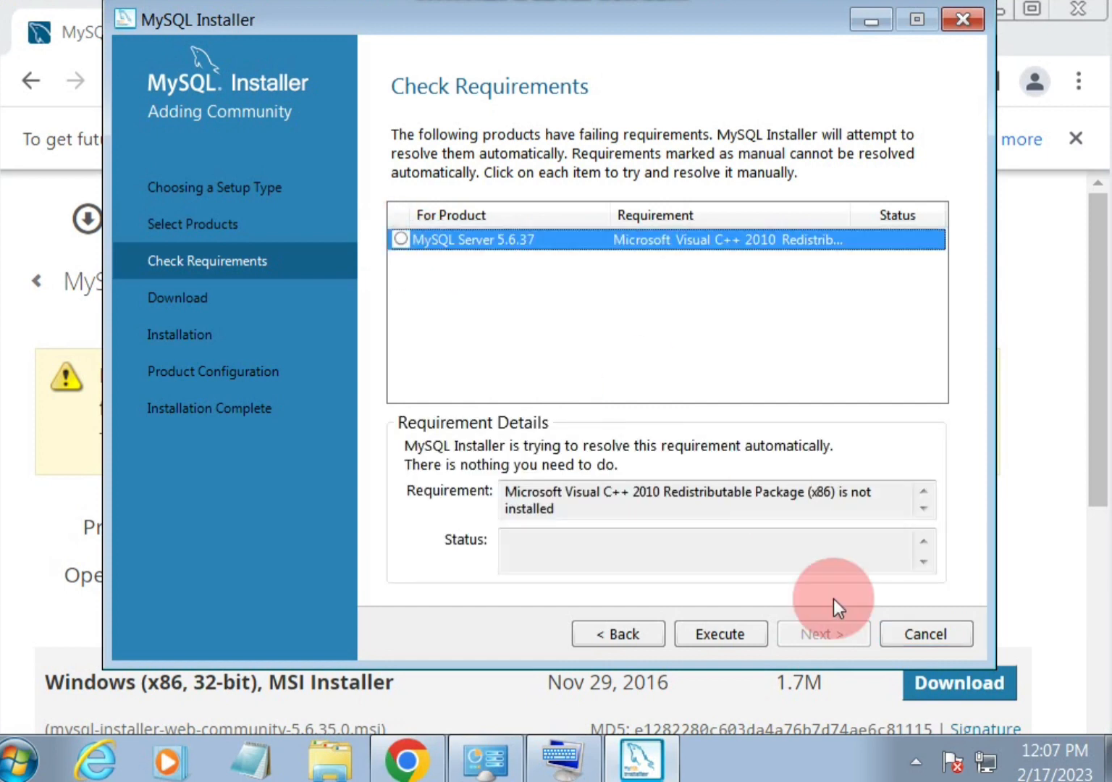
click(715, 635)
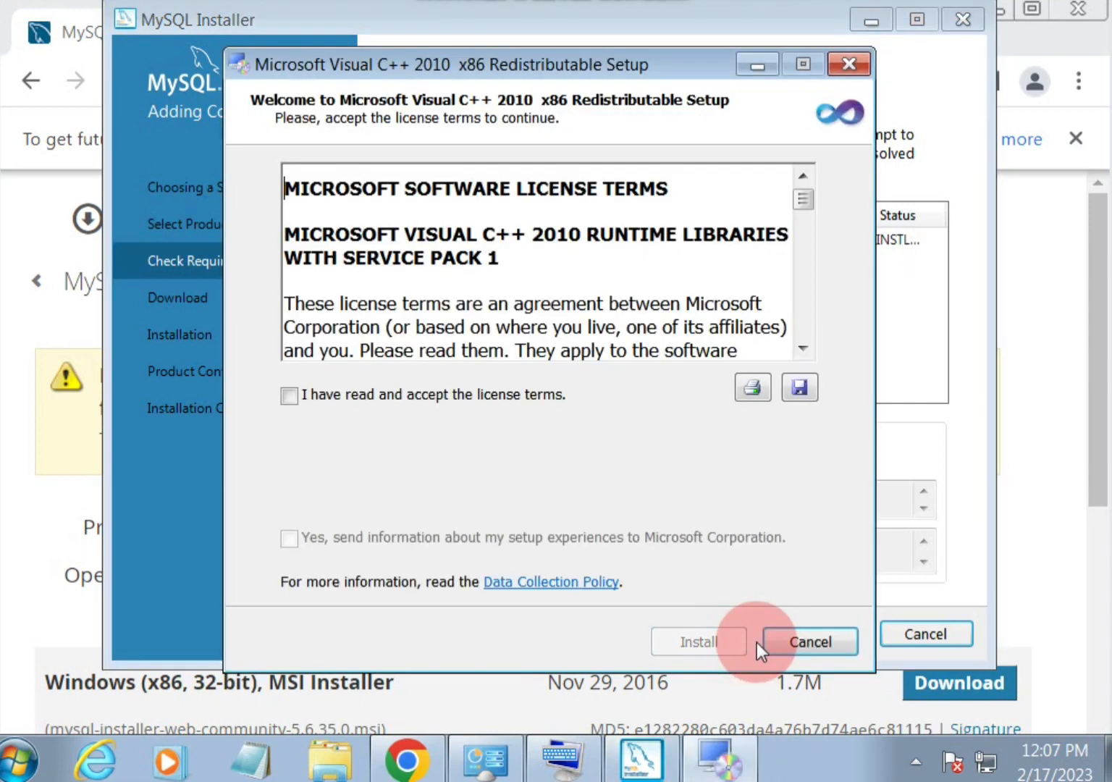
click(289, 400)
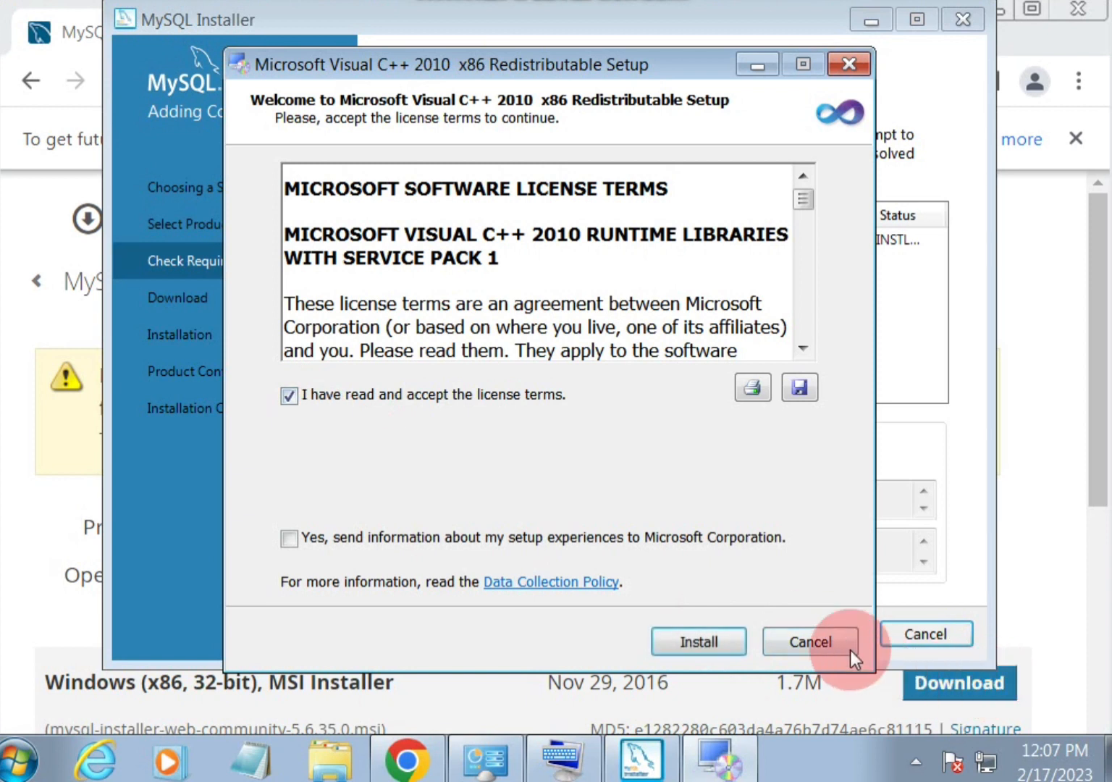
click(289, 538)
click(688, 636)
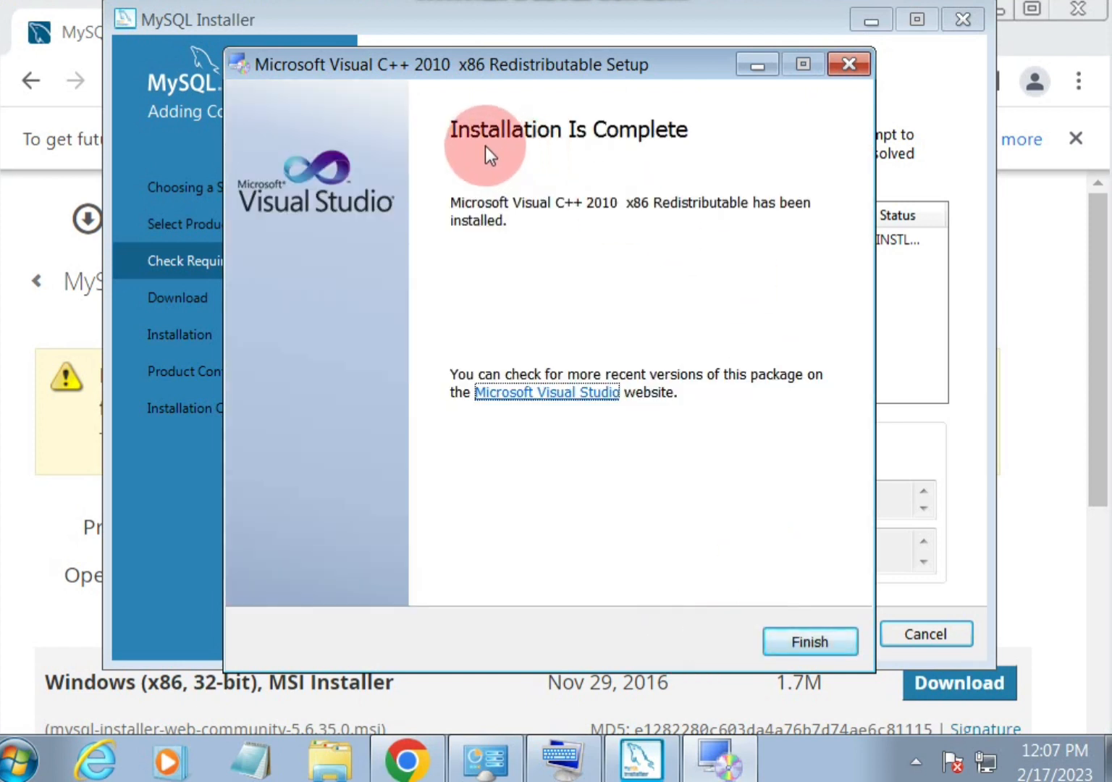
click(811, 641)
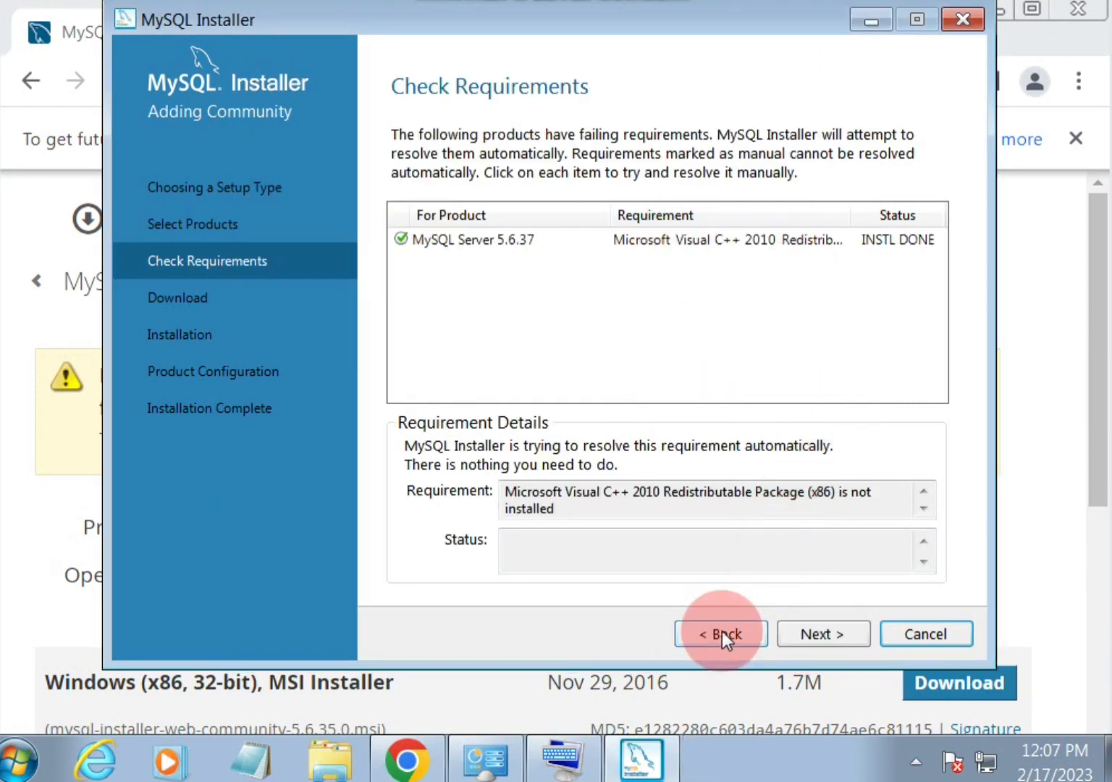
Step: Proceed past the requirements check, download the MySQL Server 5.6.37 package and install it
click(809, 630)
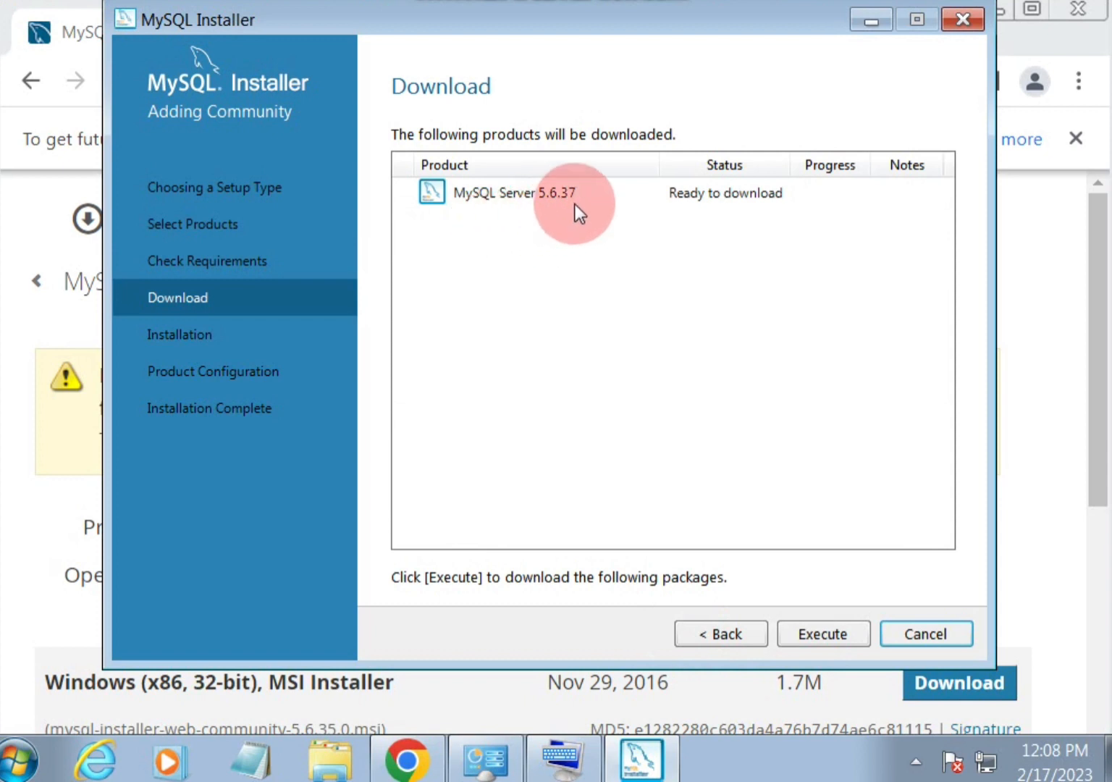
click(574, 202)
click(819, 632)
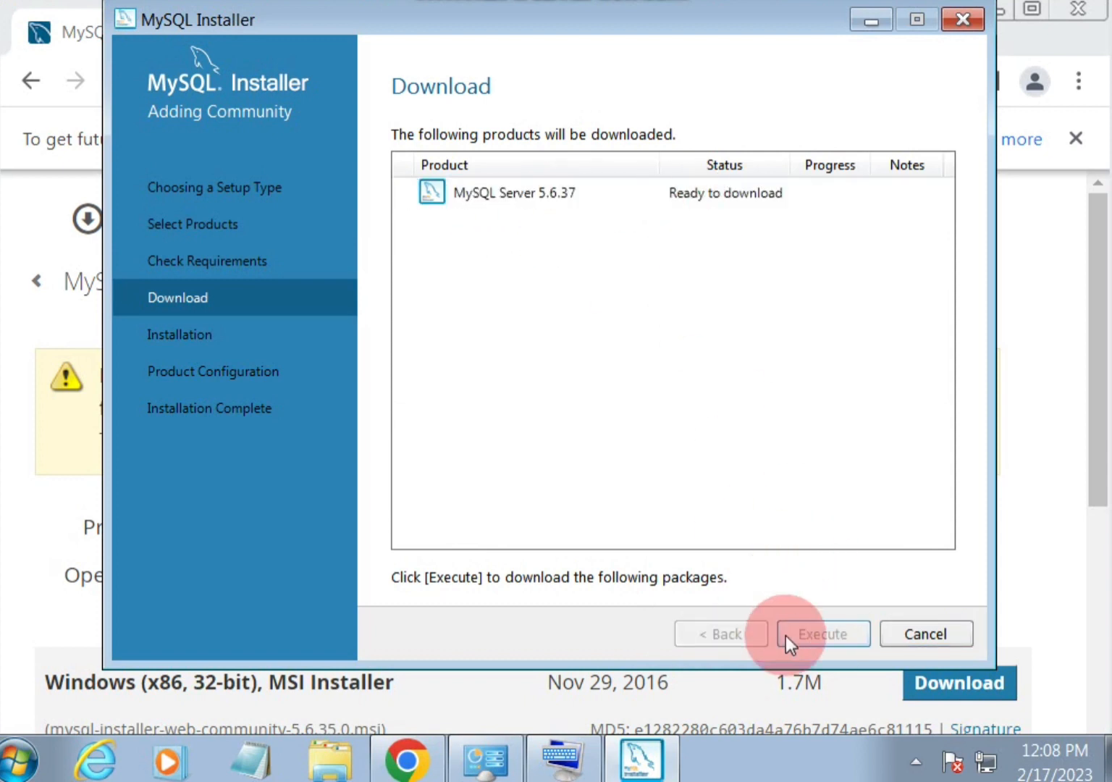
click(824, 642)
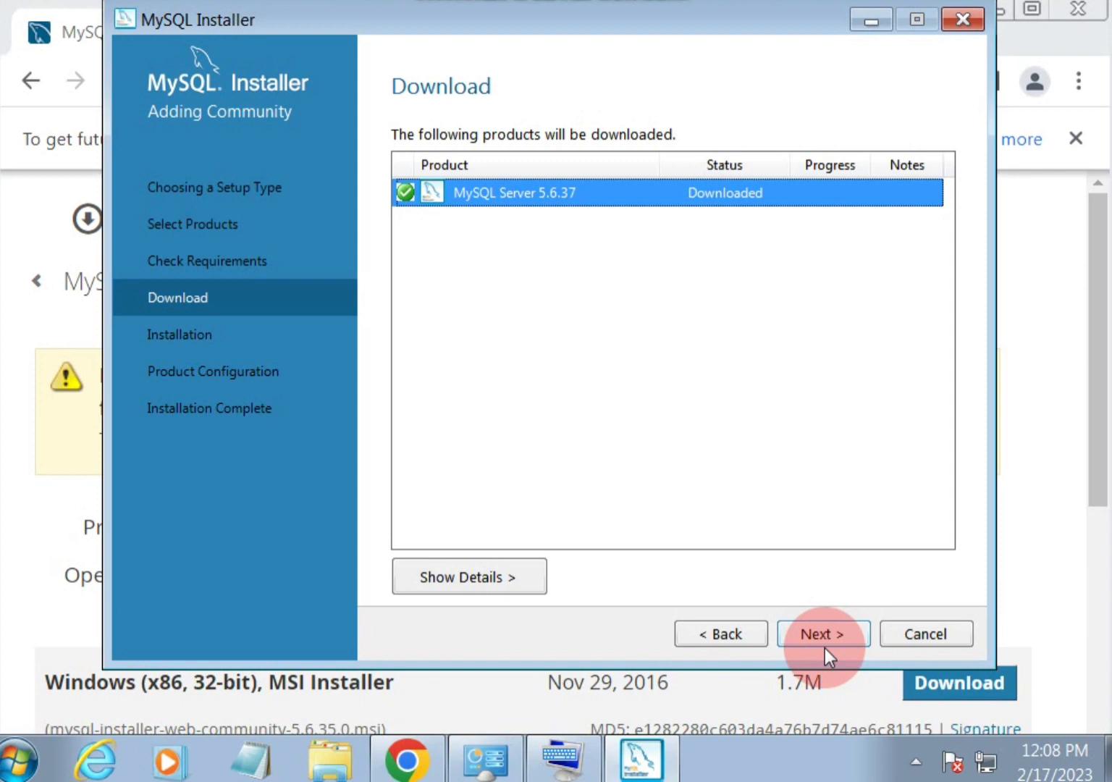
click(832, 634)
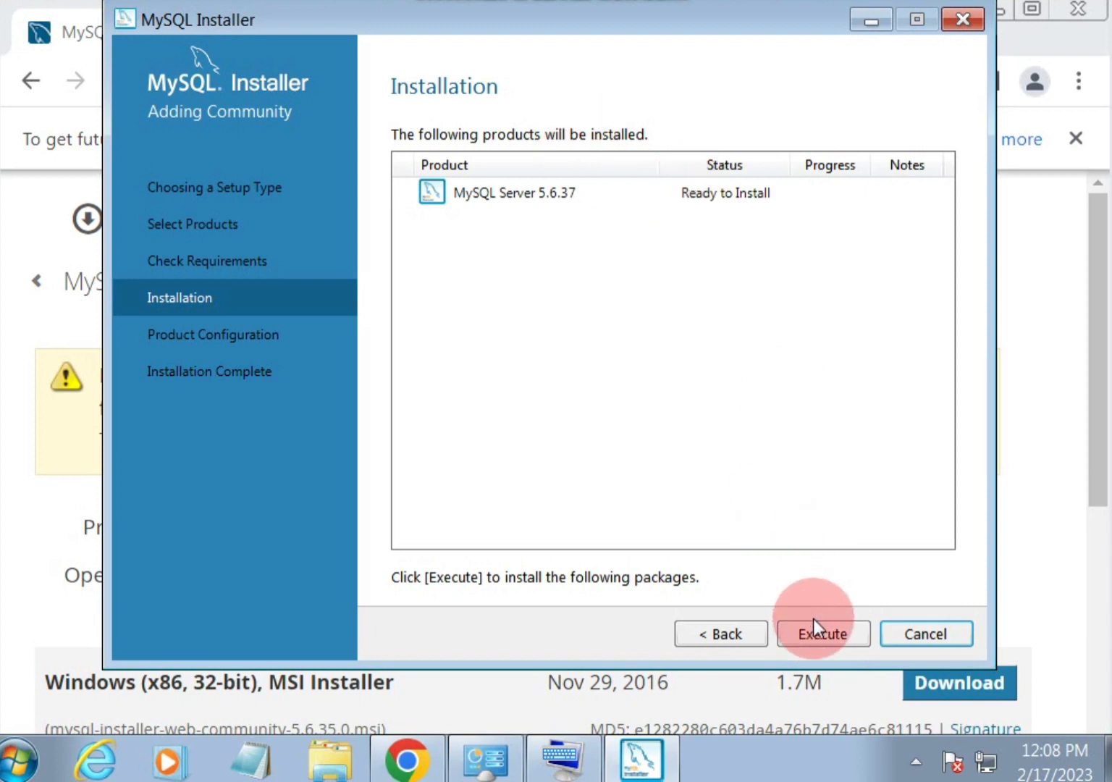
click(815, 628)
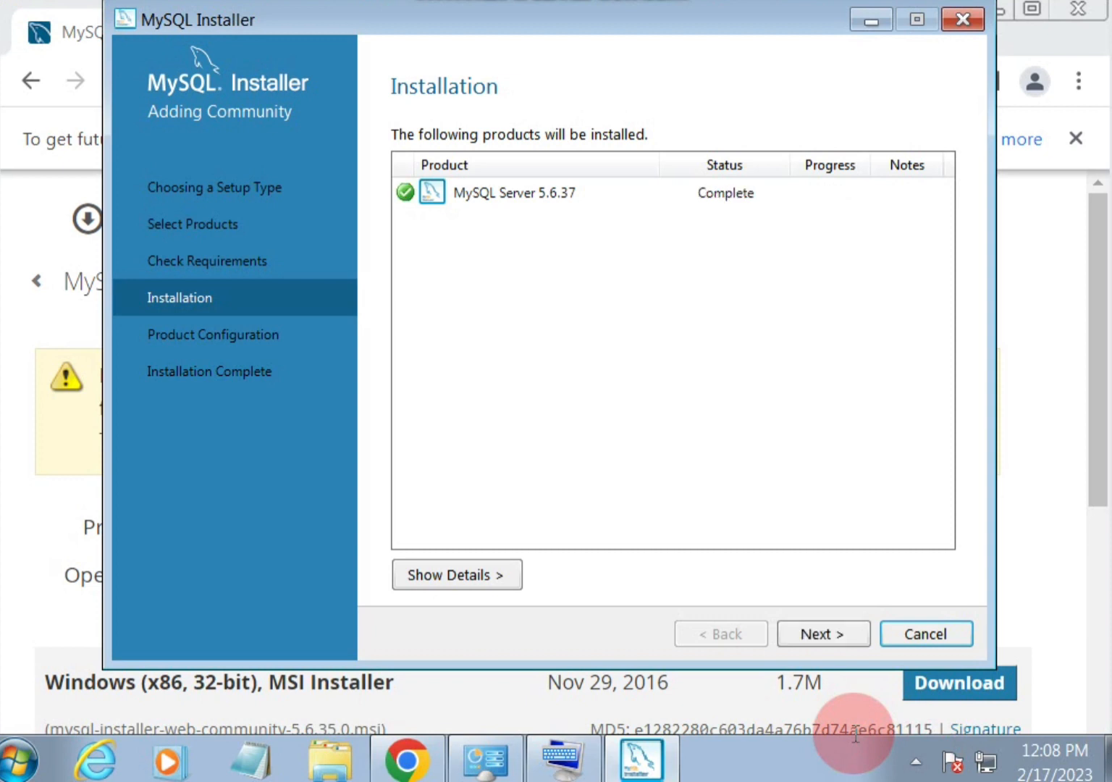
Step: Start the server's product configuration and accept the Development Computer type with TCP/IP on port 3306
click(841, 639)
click(841, 641)
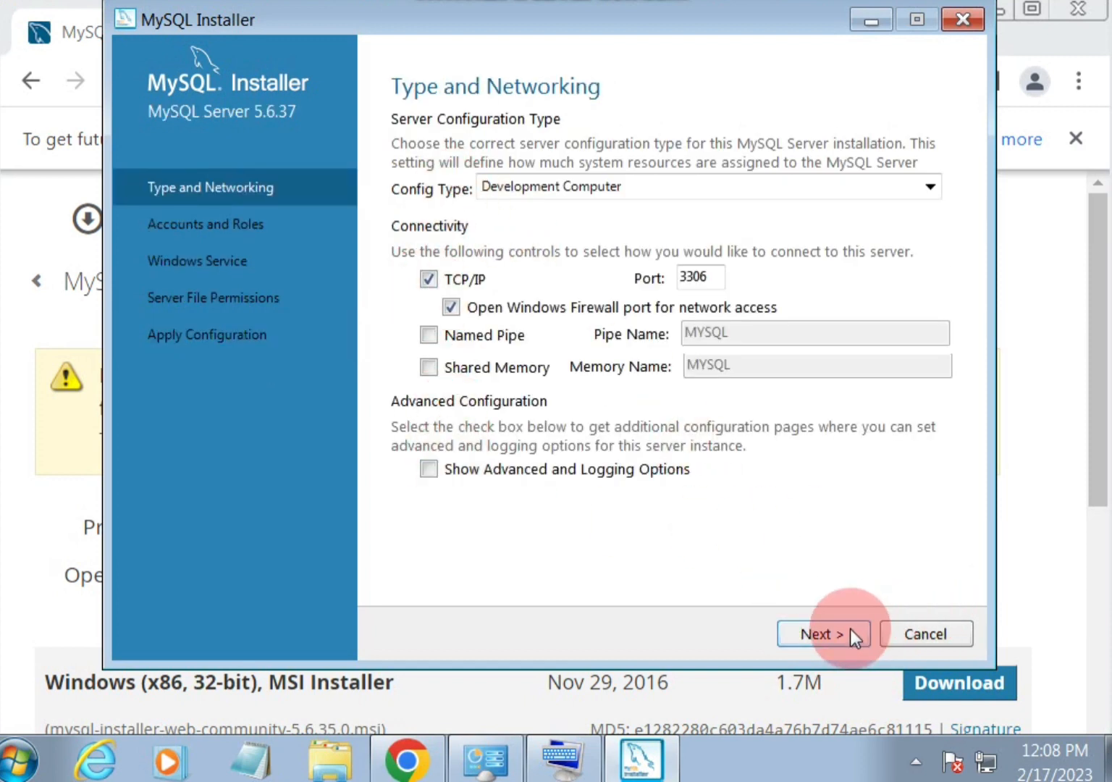
click(804, 633)
Step: Bring up the On-Screen Keyboard and enter the MySQL root password
click(667, 180)
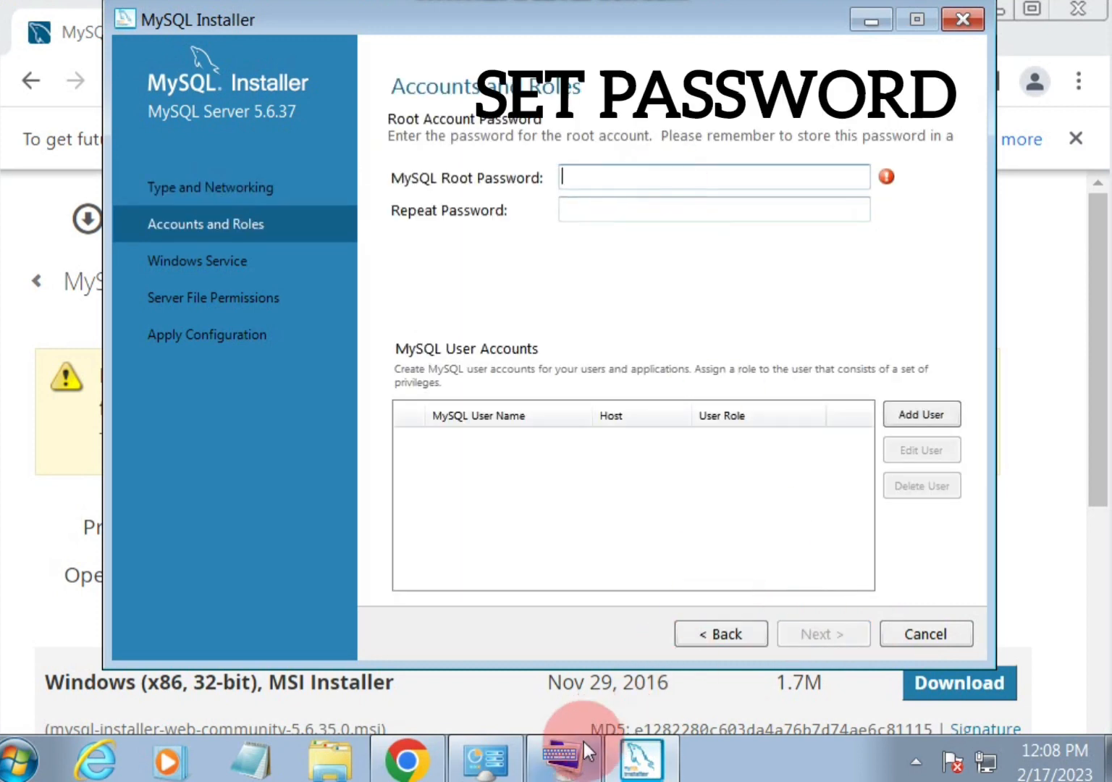
click(564, 754)
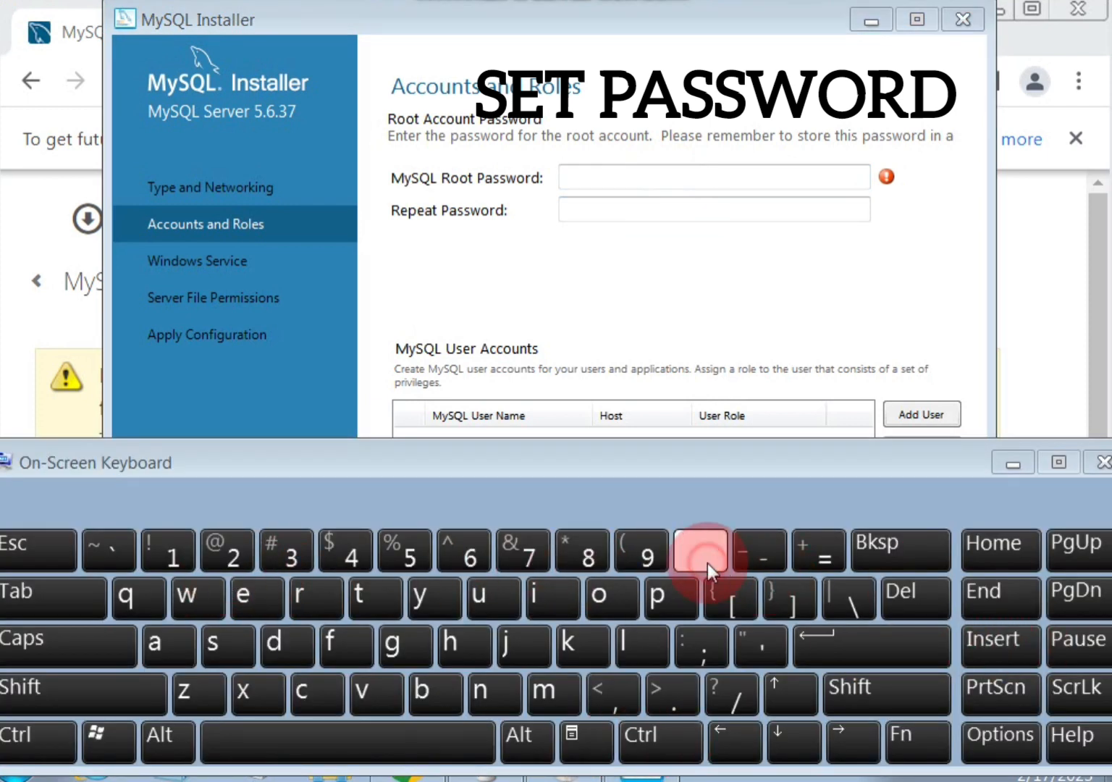
click(707, 563)
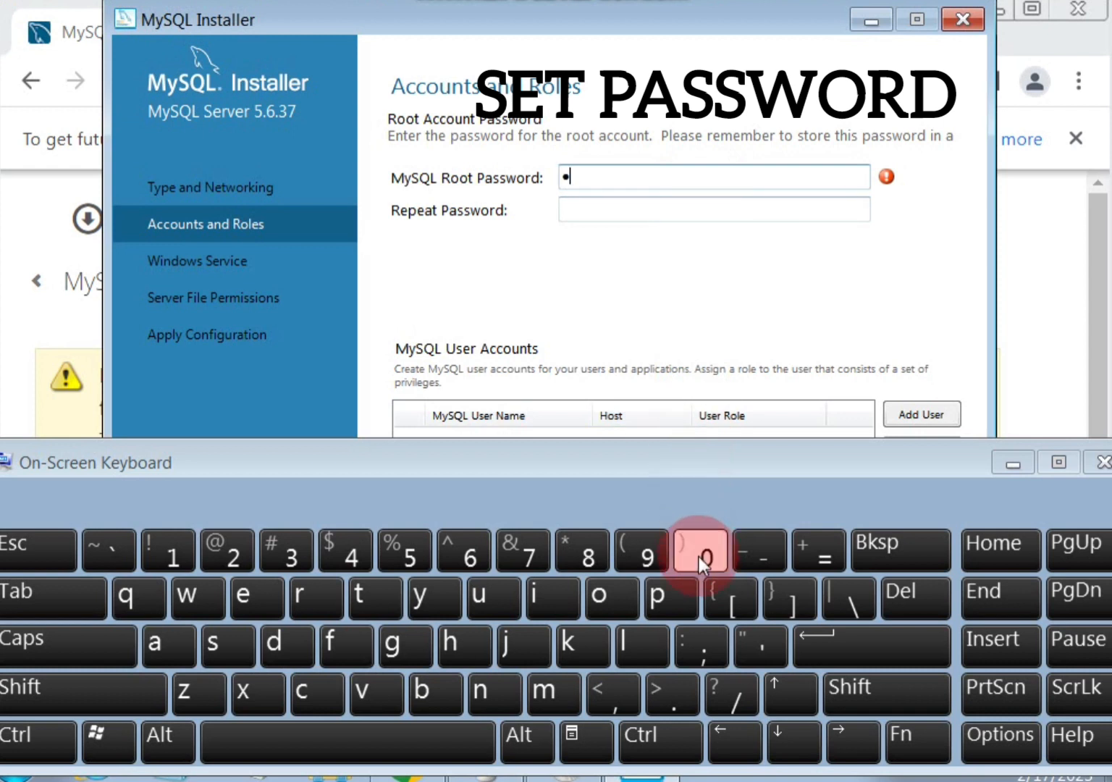
click(701, 558)
click(701, 557)
click(701, 558)
Step: Repeat the MySQL root password, minimize the On-Screen Keyboard and continue to the Windows Service settings
click(703, 211)
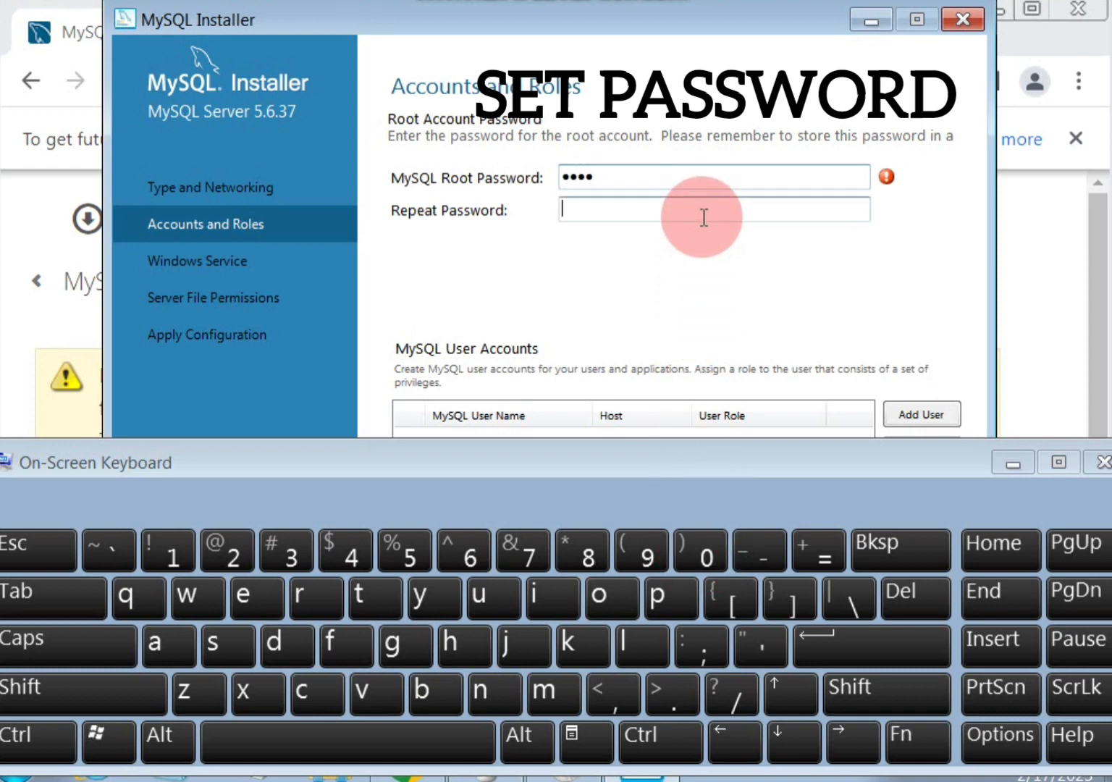
click(704, 559)
click(704, 558)
click(704, 558)
click(704, 558)
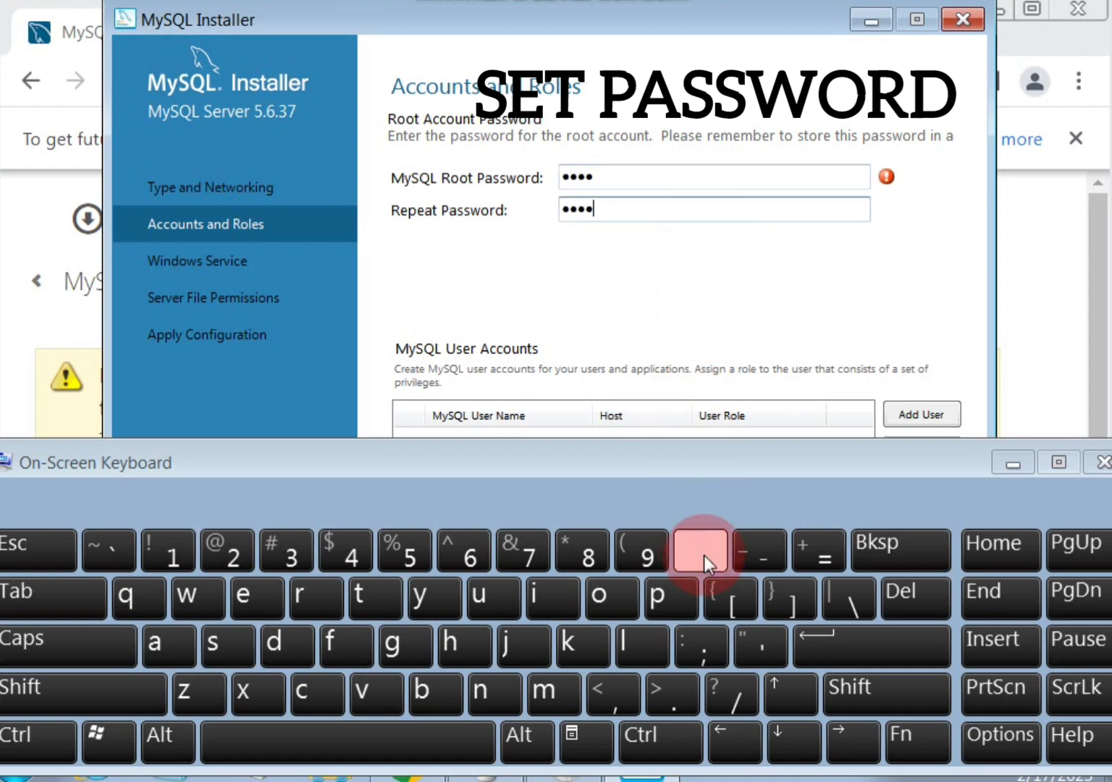
click(1011, 464)
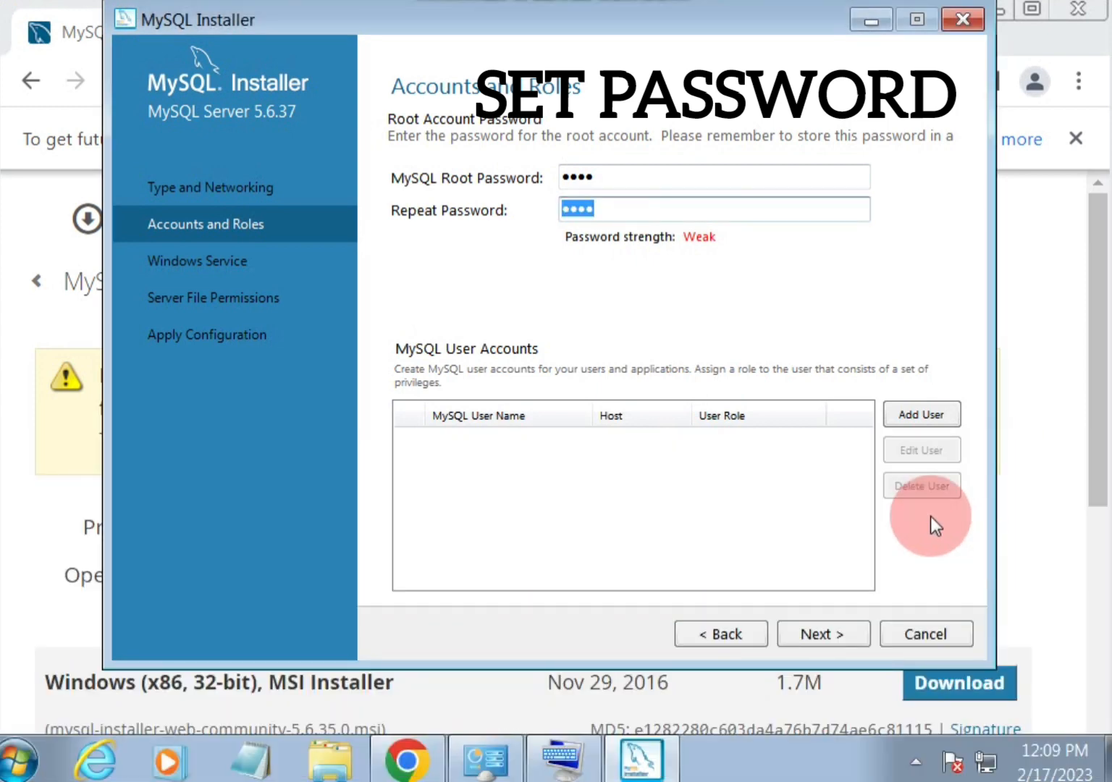
click(826, 633)
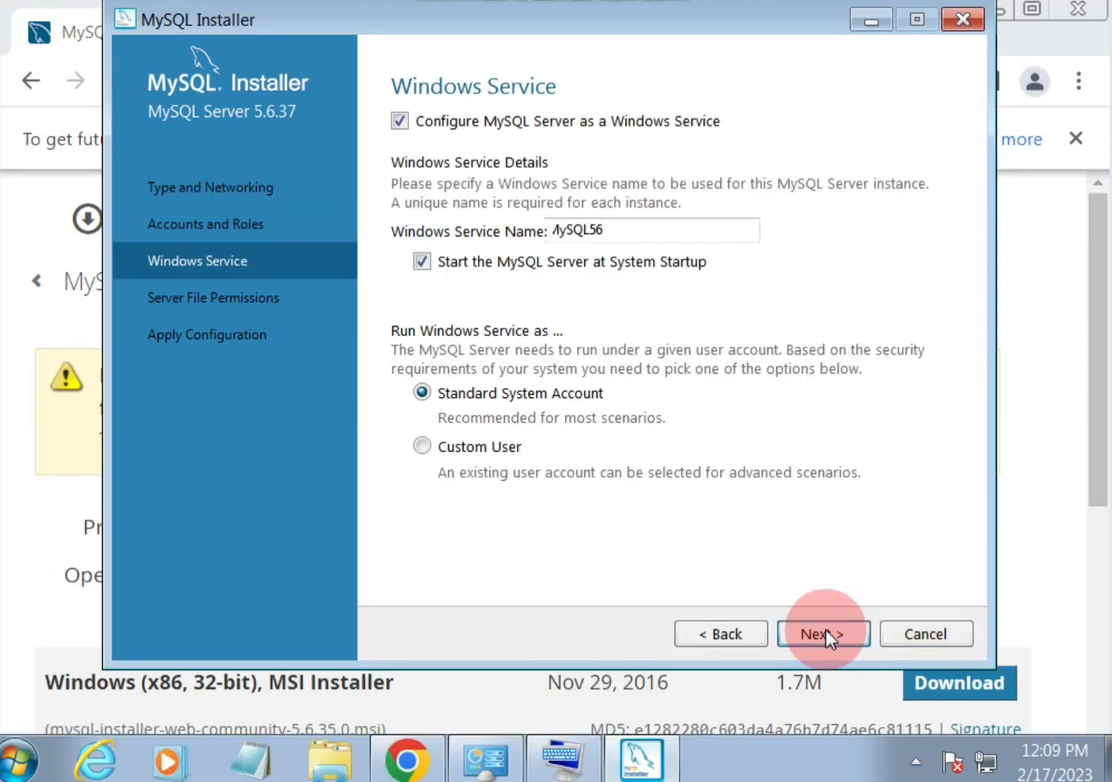
Step: Accept the default Windows Service and Server File Permissions settings and apply the server configuration
click(825, 632)
click(826, 632)
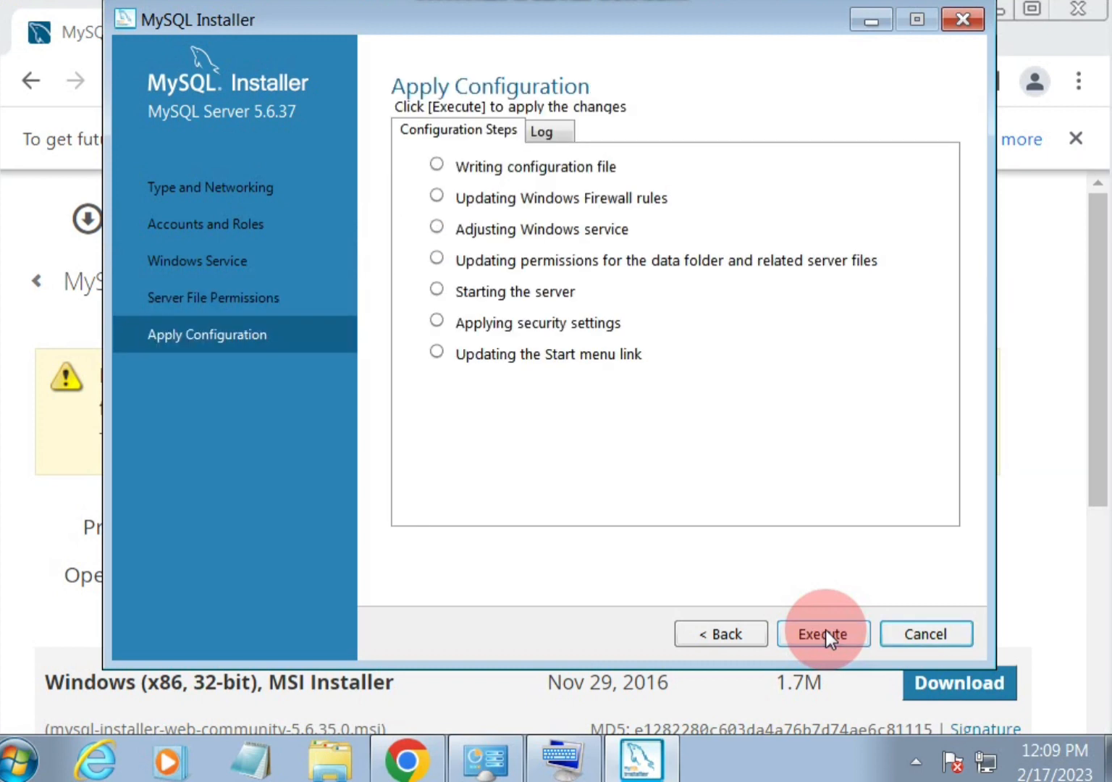
click(825, 632)
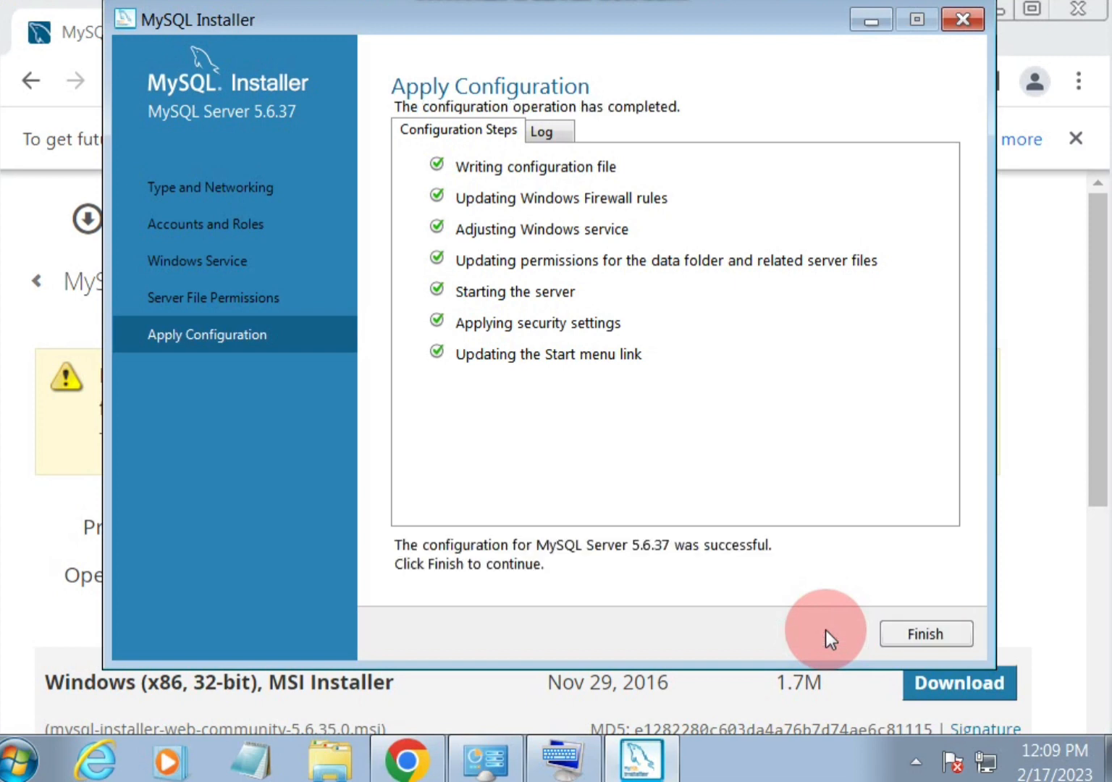
Step: Finish the MySQL Server 5.6.37 configuration and close the completed installation wizard
click(922, 636)
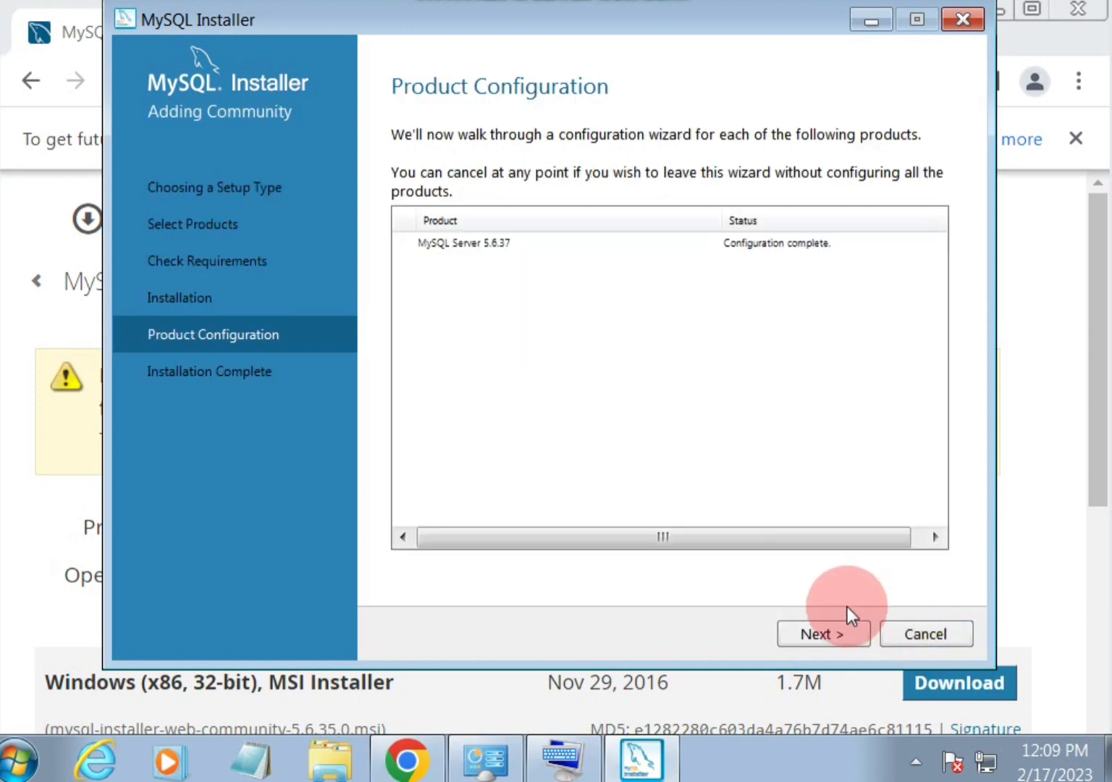
click(830, 633)
click(922, 633)
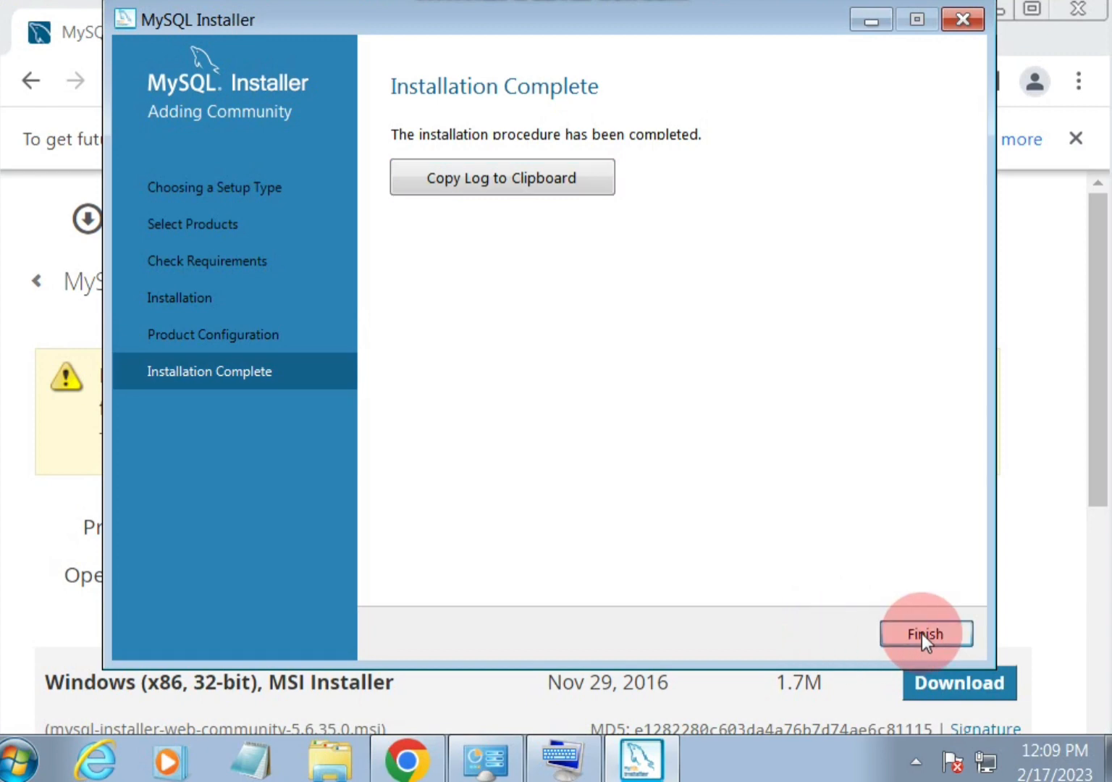
Step: Launch the MySQL 5.6 Command Line Client (the non-Unicode version) from the installed MySQL Server 5.6 programs
click(20, 759)
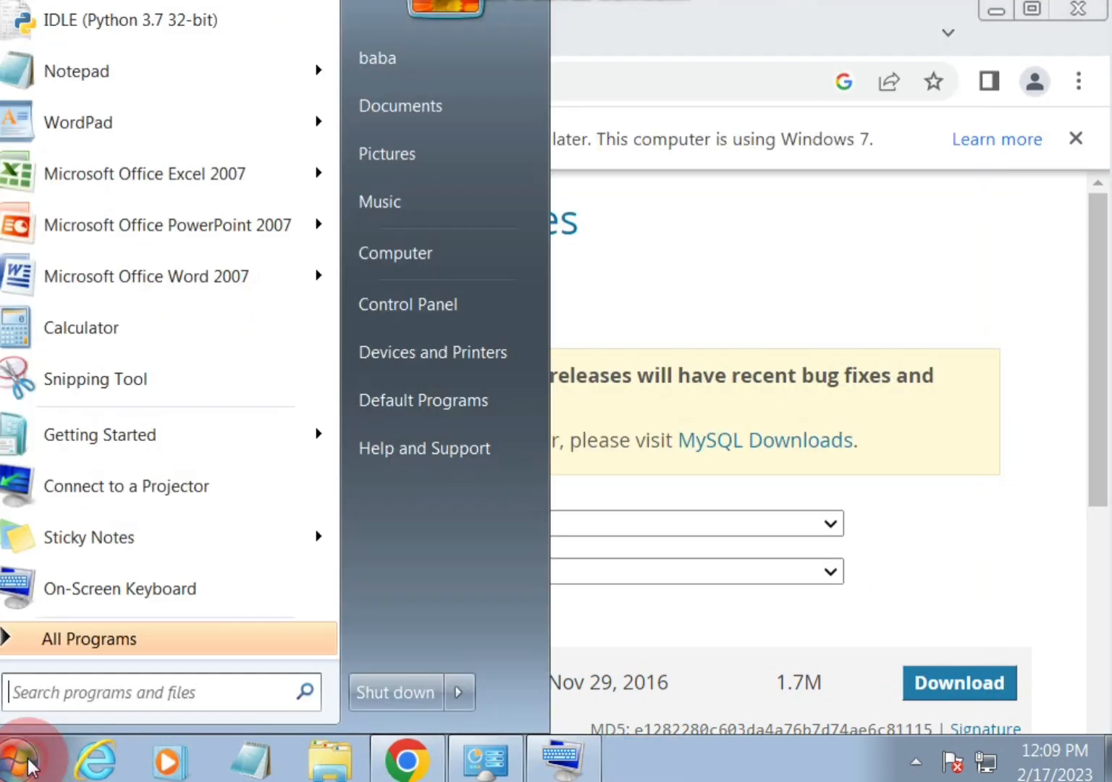
click(116, 645)
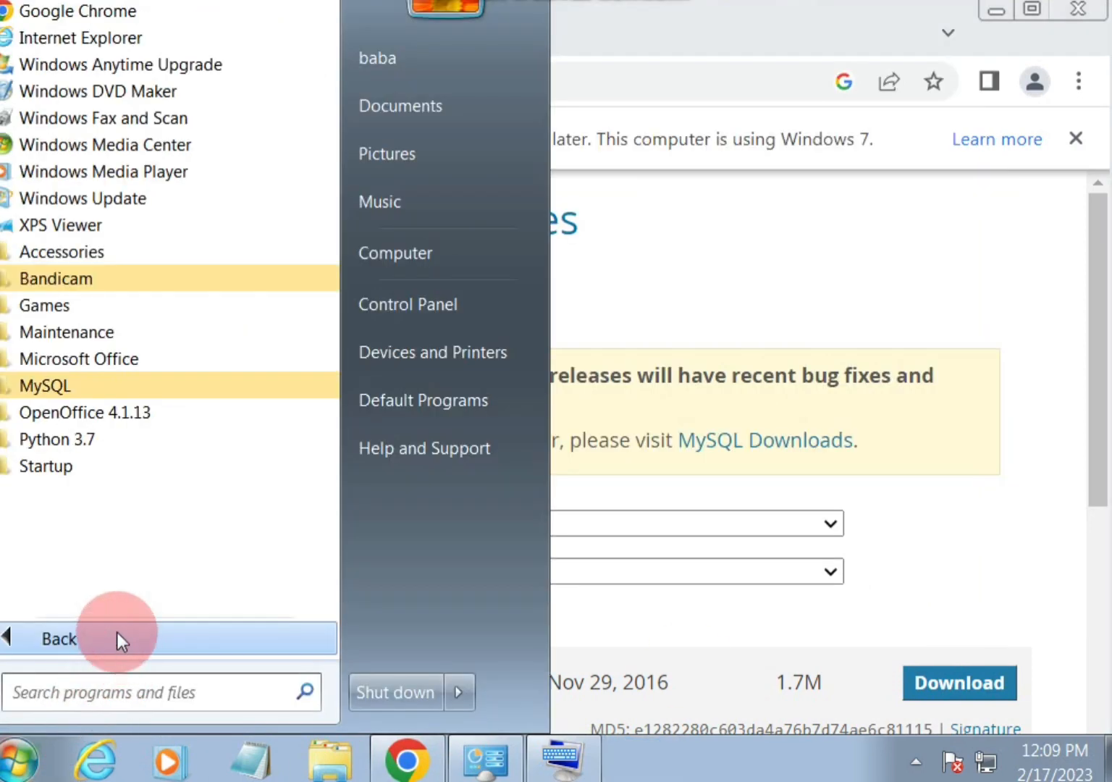
click(105, 386)
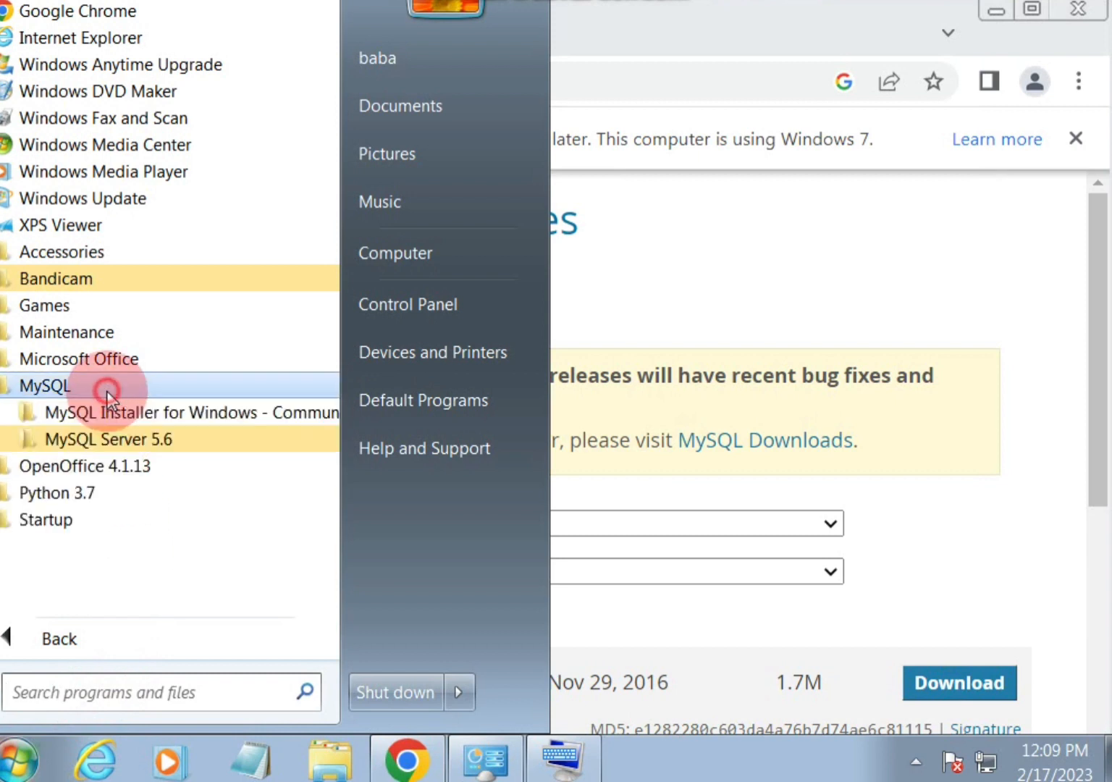
click(159, 445)
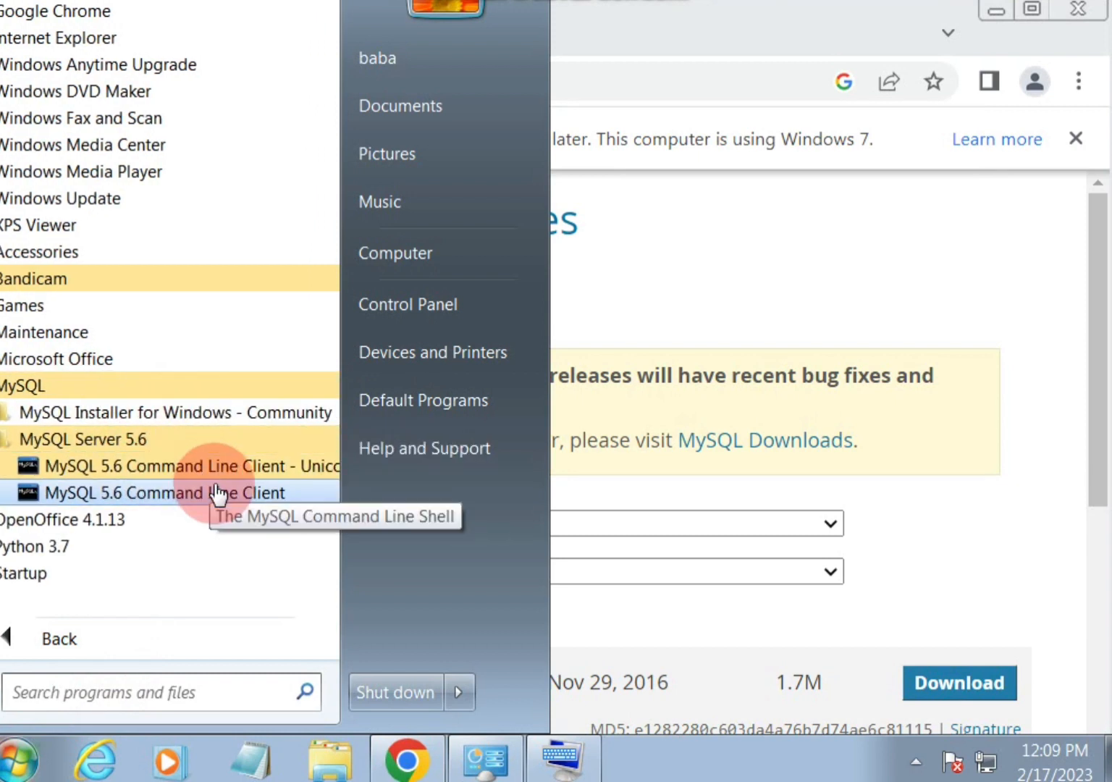
click(217, 496)
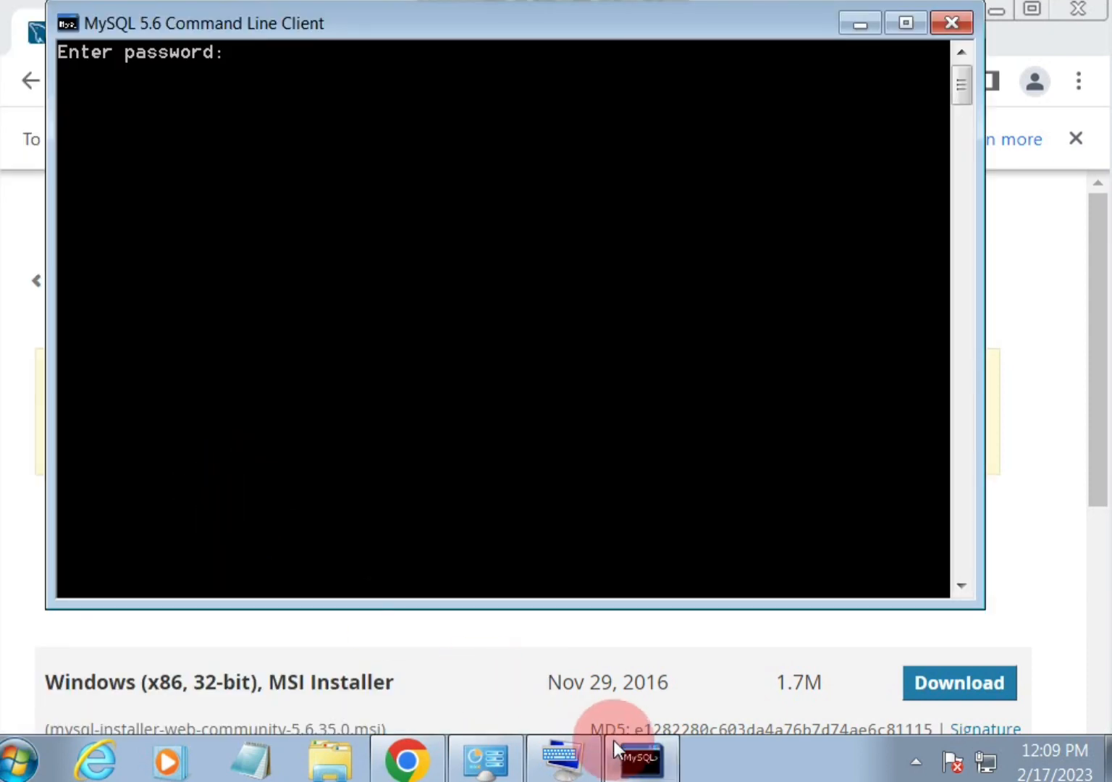
Step: Log in to the MySQL command line client with the root password using the On-Screen Keyboard, and minimize the keyboard
click(627, 760)
click(576, 764)
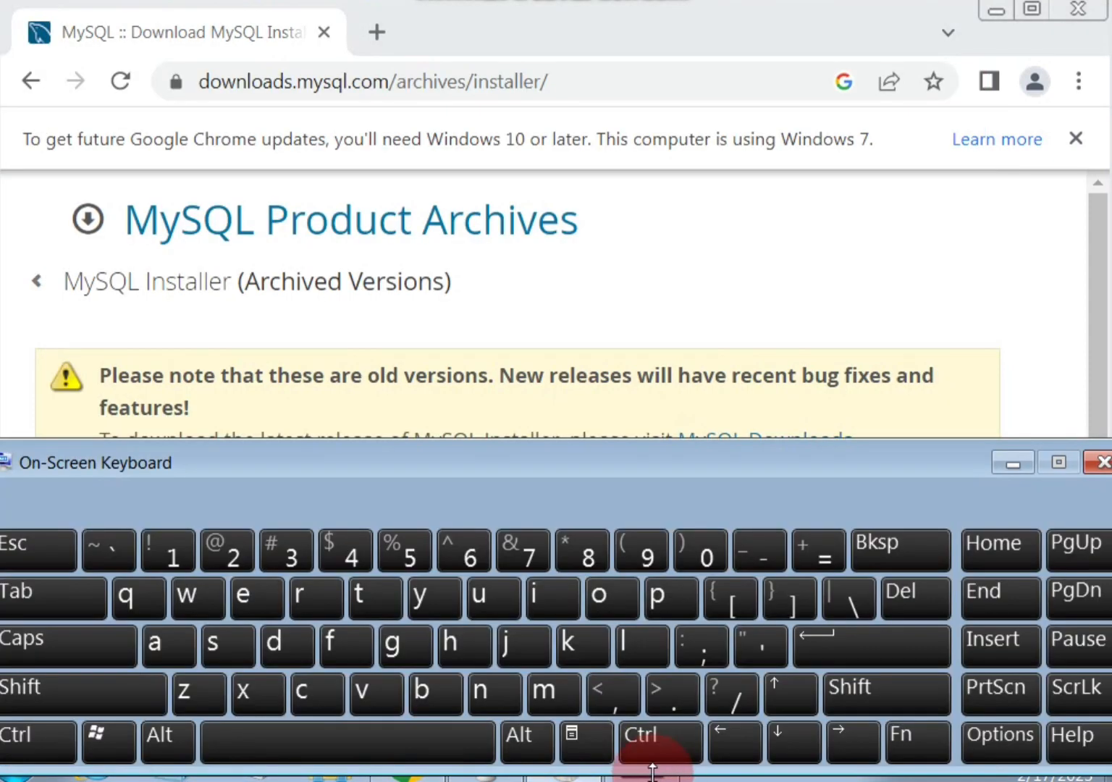
click(645, 773)
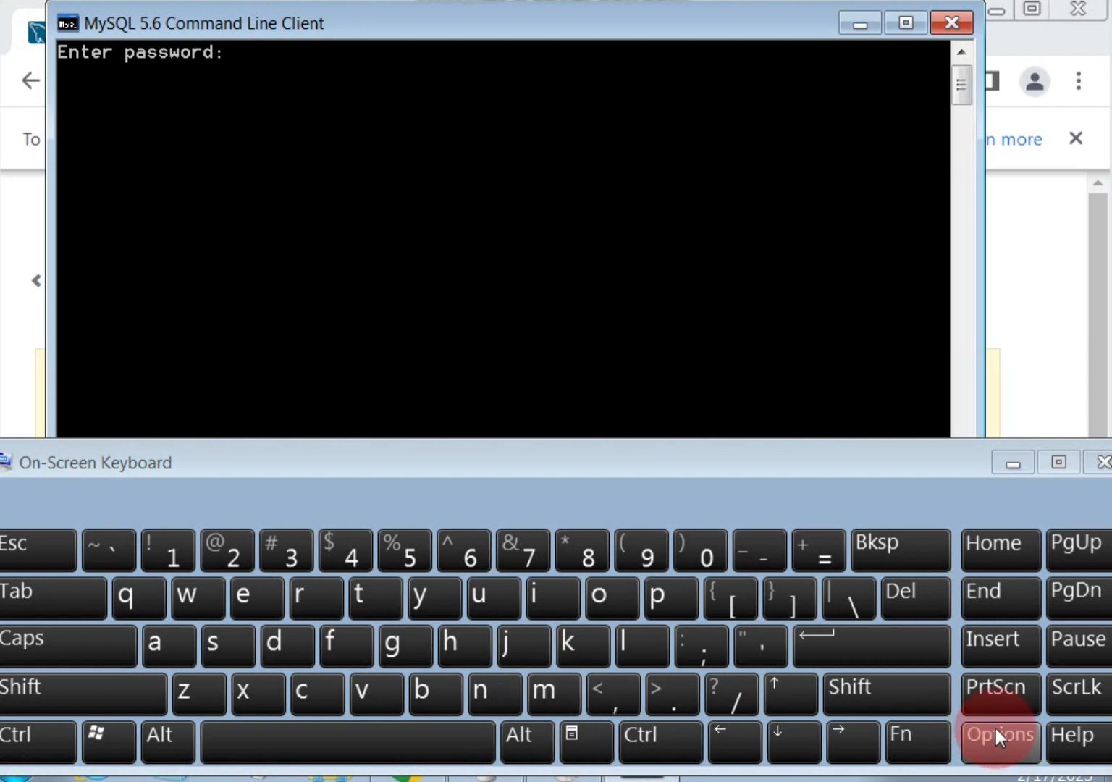
click(717, 557)
click(718, 556)
click(718, 556)
click(718, 558)
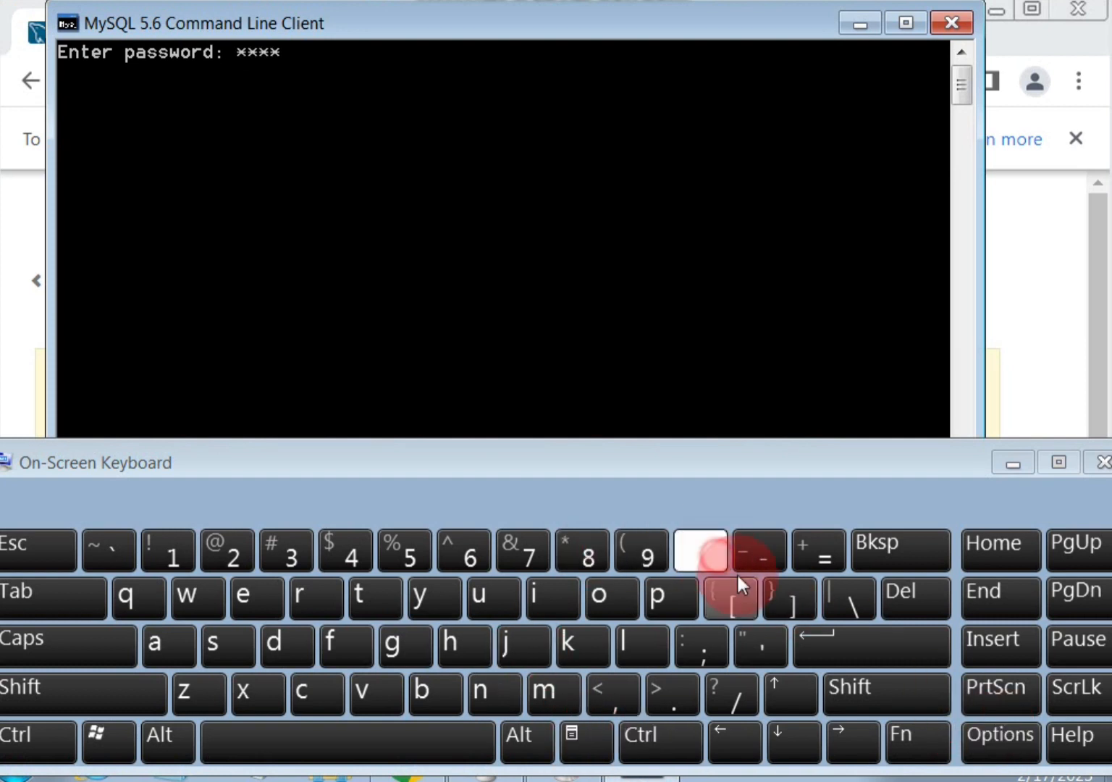
click(892, 646)
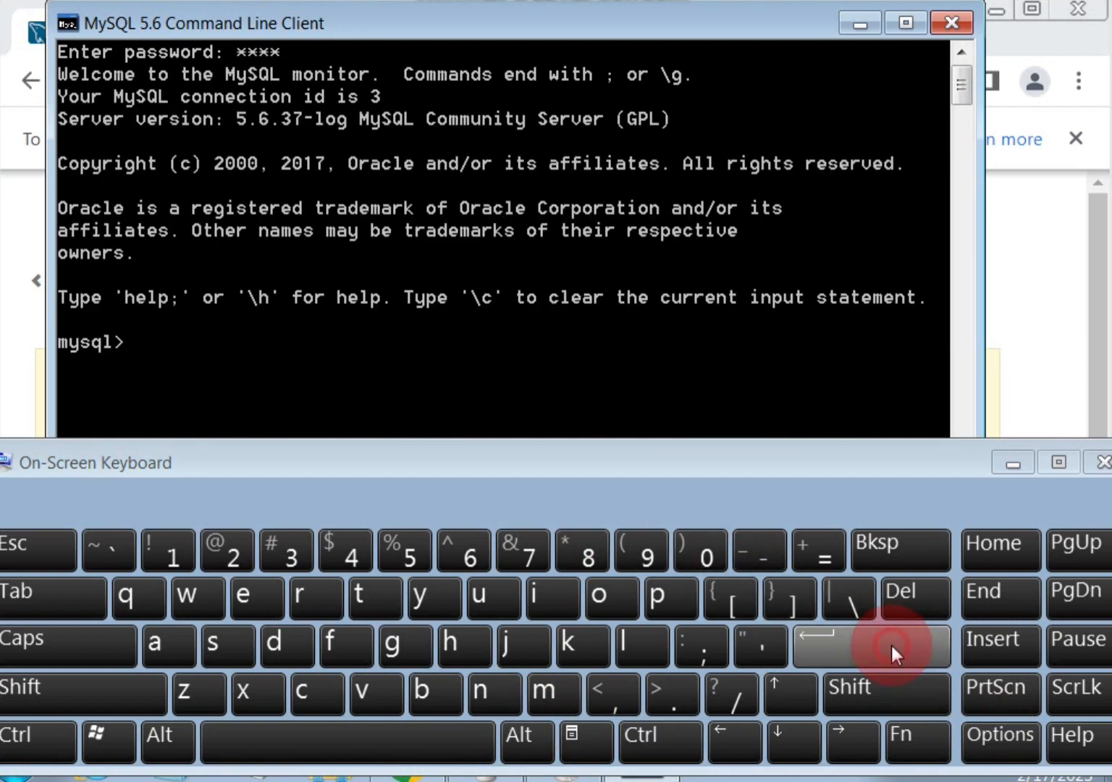
click(1008, 462)
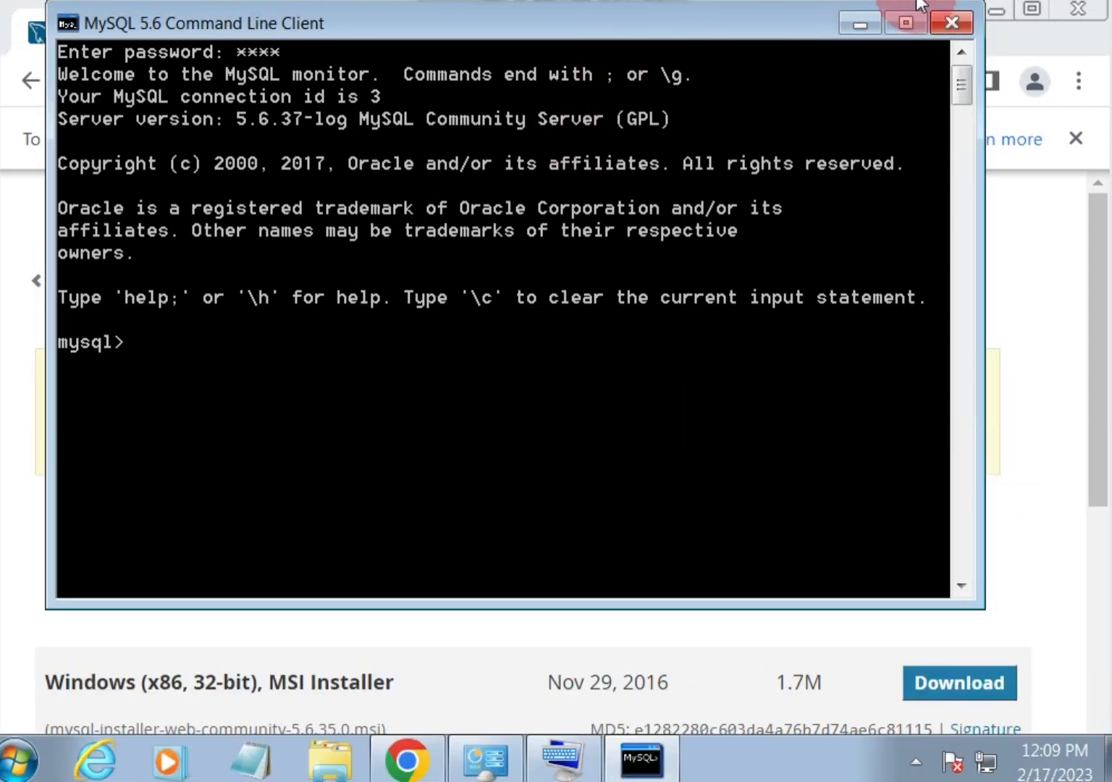